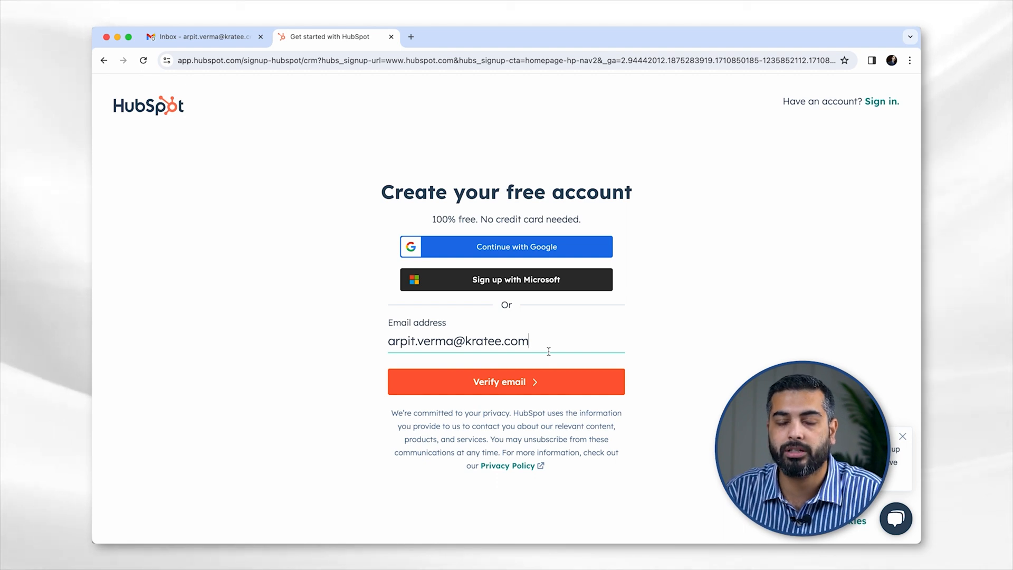
- Request the HubSpot email verification code and switch to the Gmail inbox to find it
left_click(523, 385)
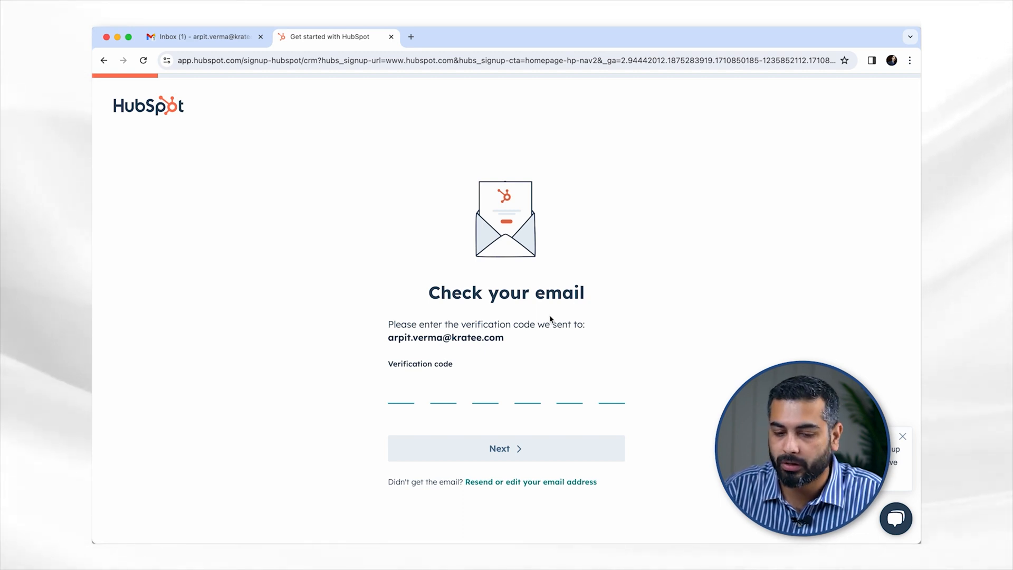
left_click(203, 37)
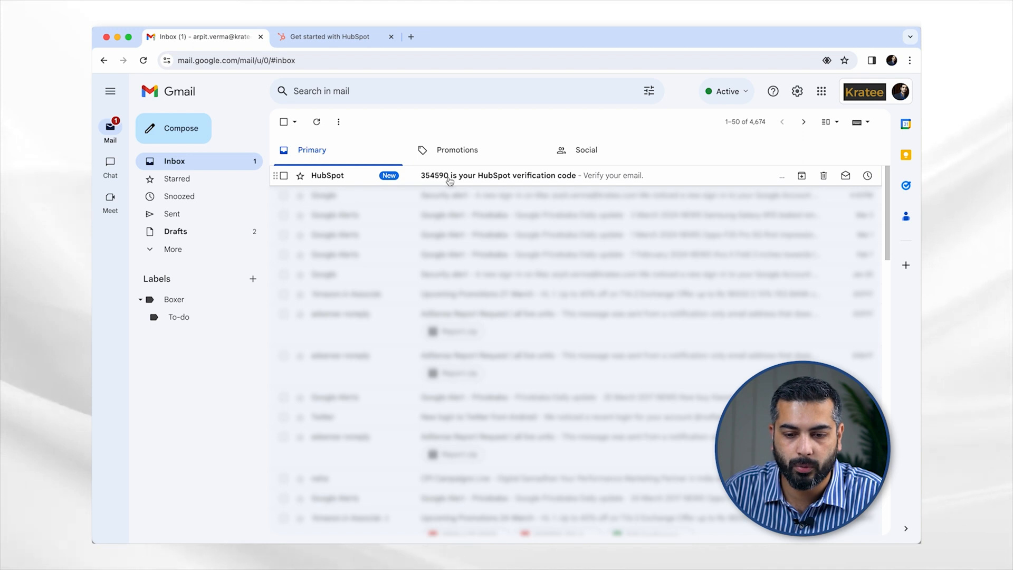
- Open the HubSpot verification email, select its six-digit code, and return to HubSpot sign-up
left_click(450, 177)
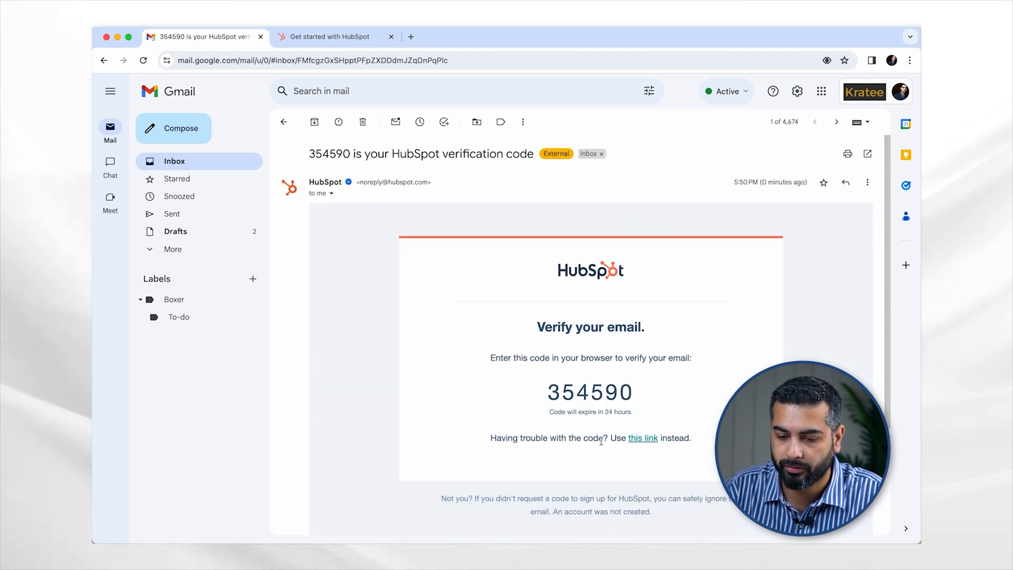
double_click(561, 393)
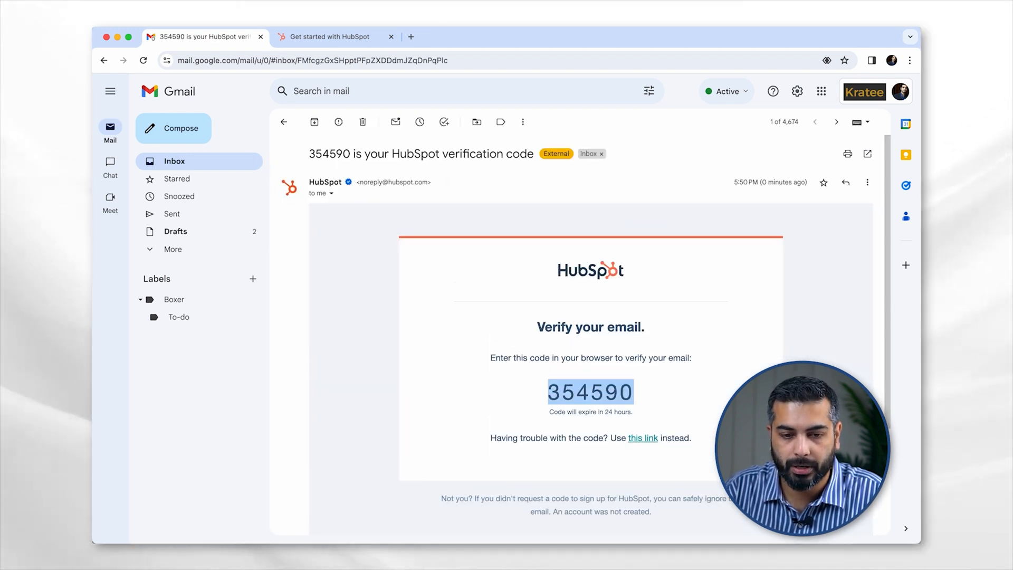
left_click(338, 38)
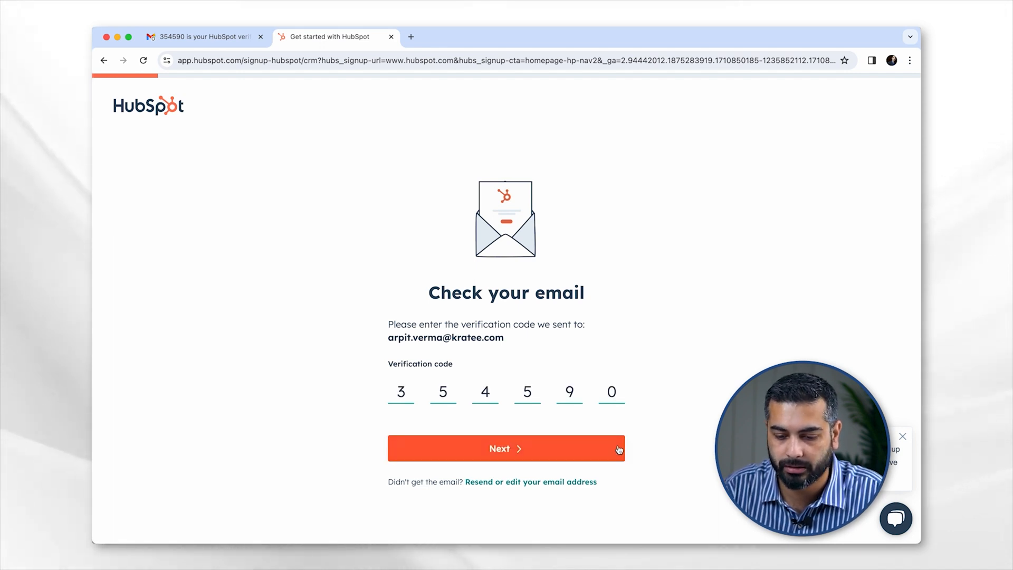
- Submit the verification code, then create and submit a password meeting all four requirements
left_click(533, 449)
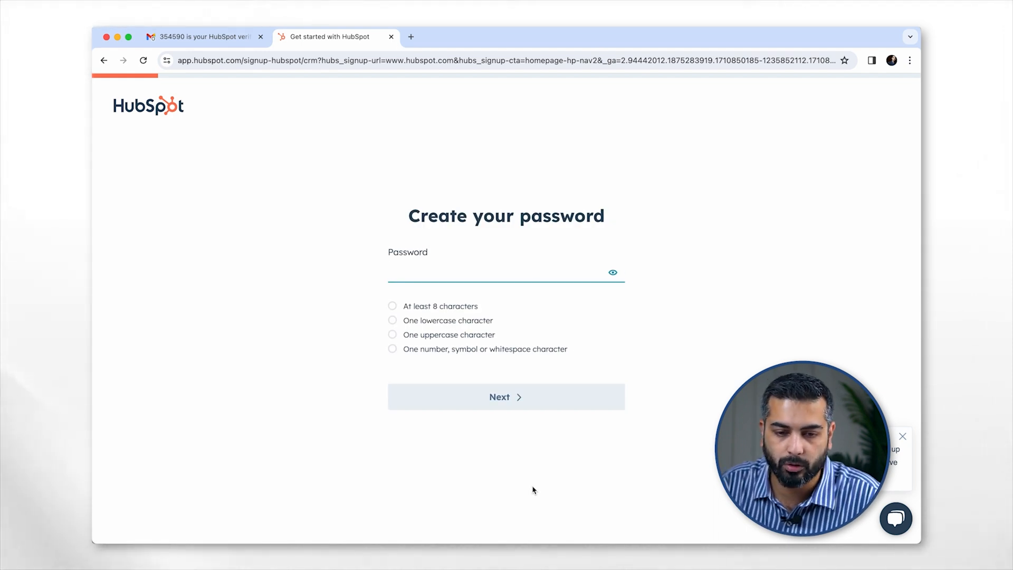
left_click(443, 273)
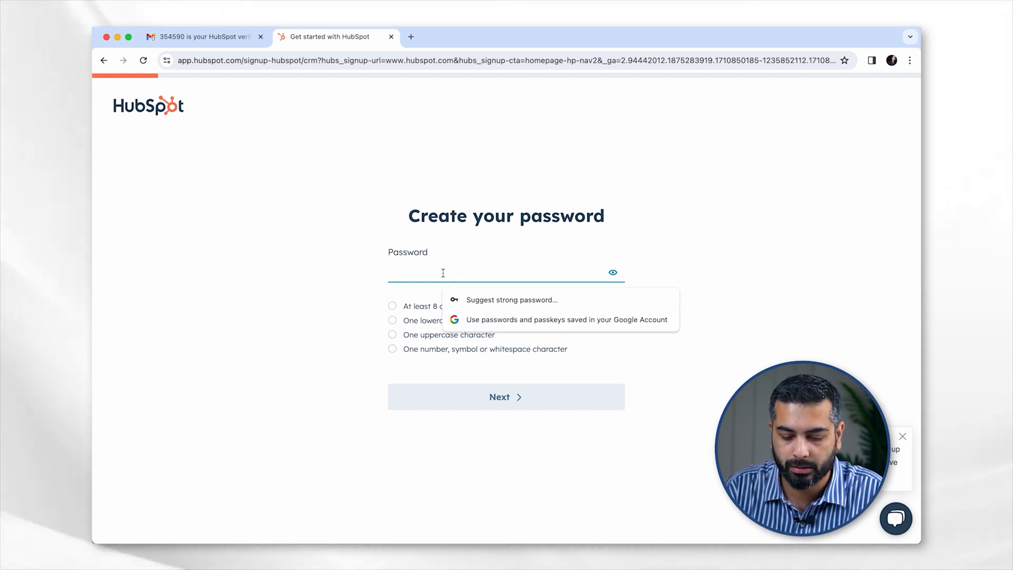
type("••••••••")
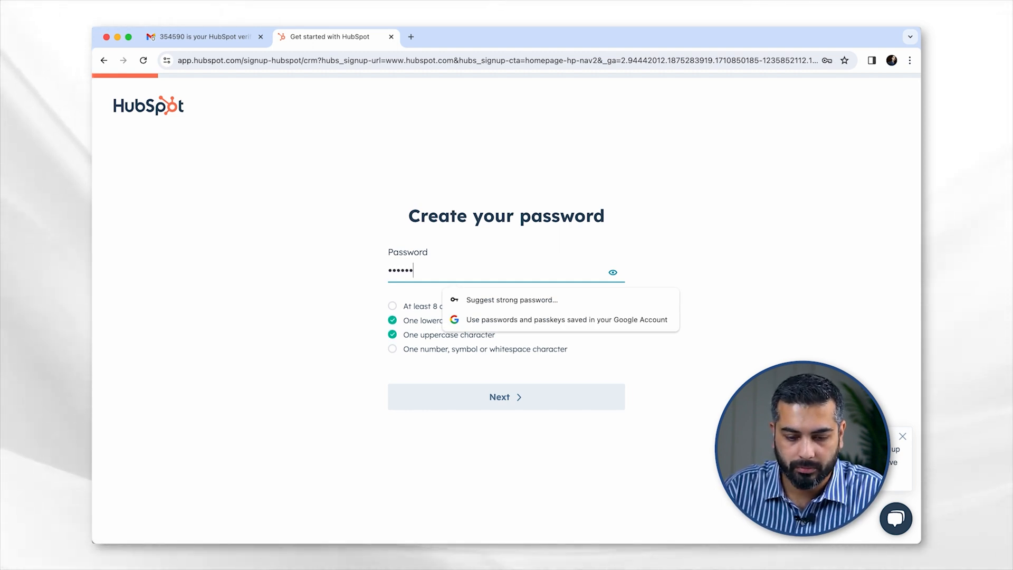
type("•")
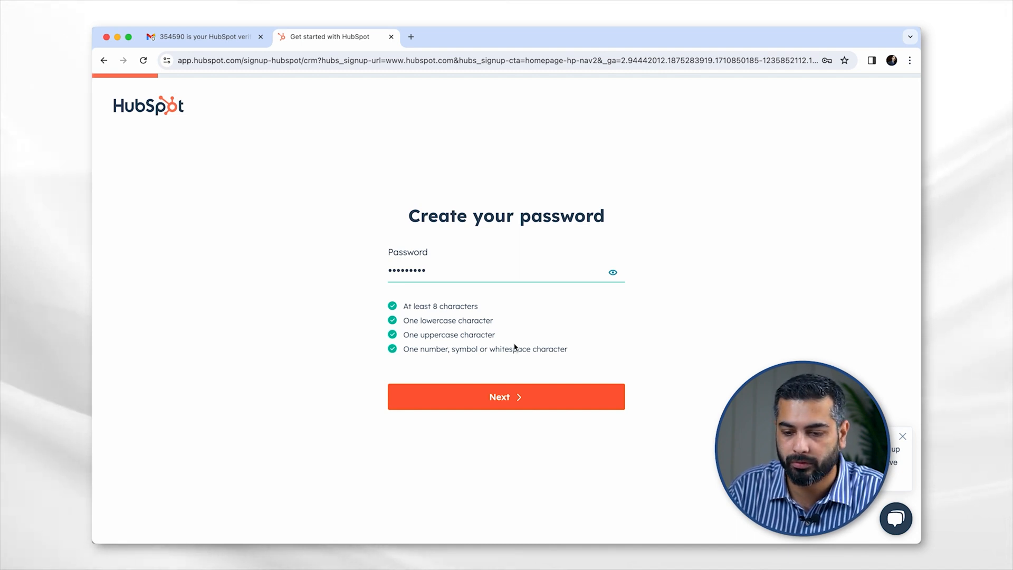
left_click(477, 396)
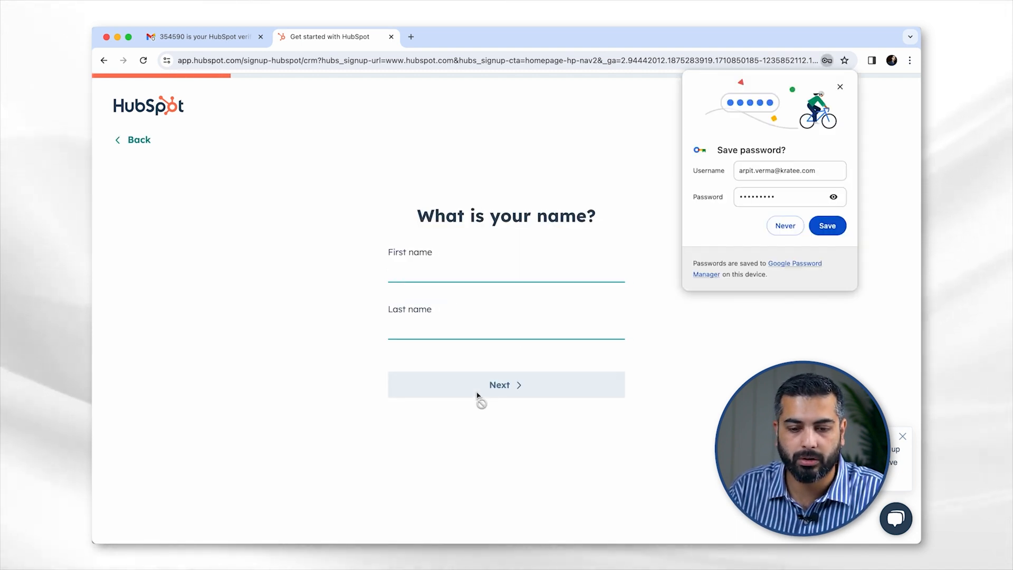
- Decline Chrome's password saving, enter the first and last name, and continue
left_click(785, 230)
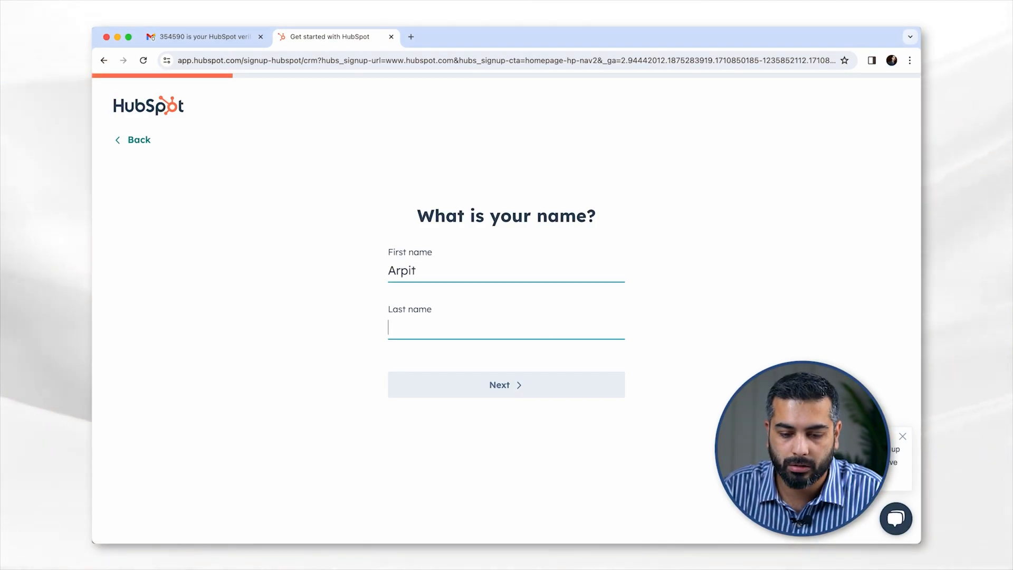
type("Verma")
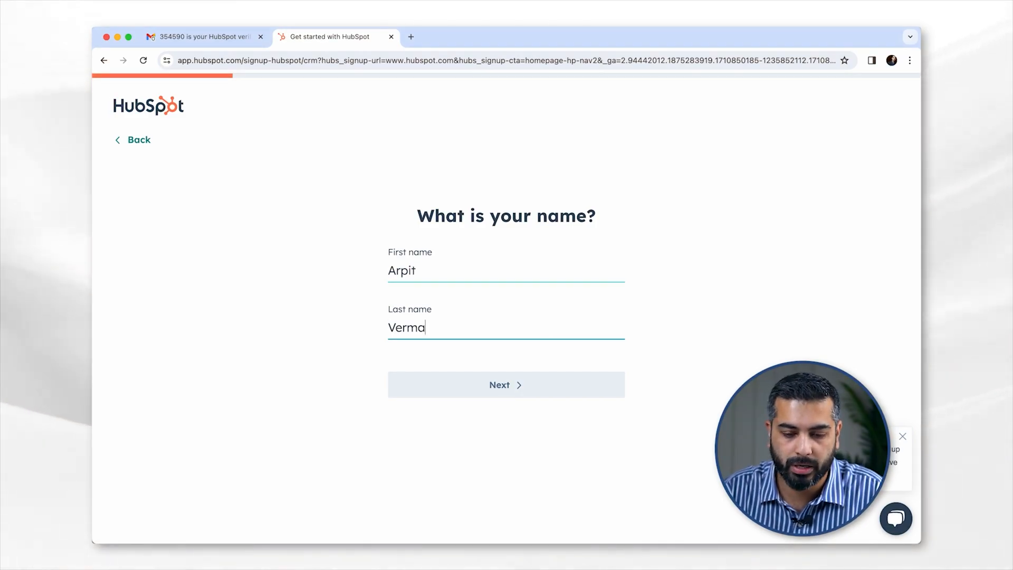
left_click(471, 391)
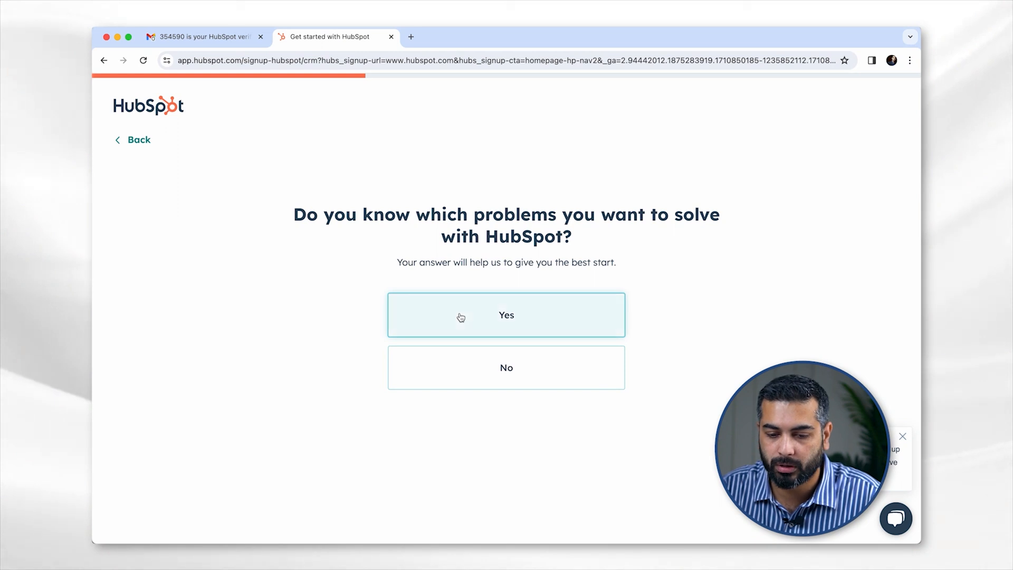
- Answer Yes, choose Broadcast Media and Manager, keep the company name, and pick a company size
left_click(460, 317)
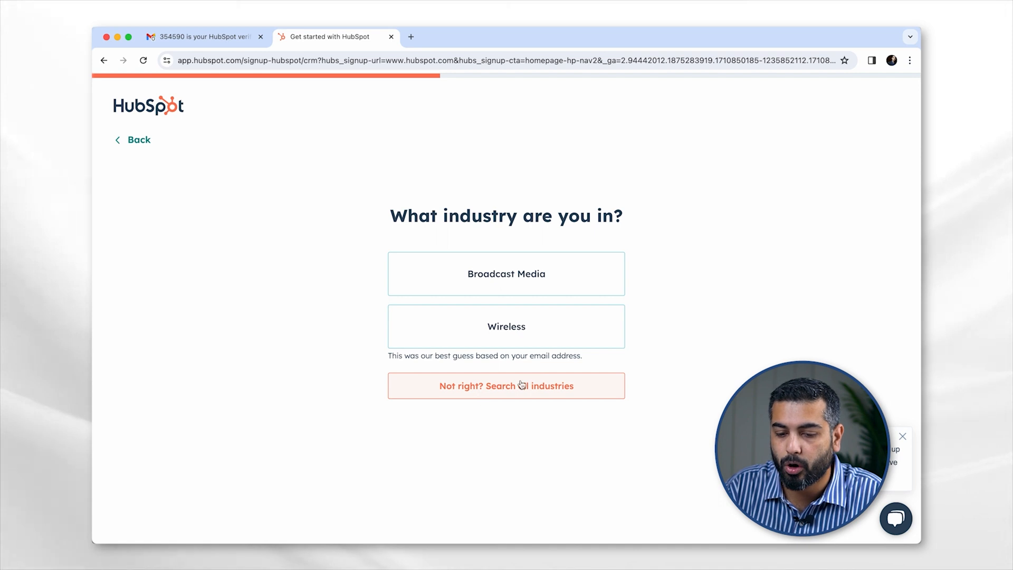
left_click(509, 274)
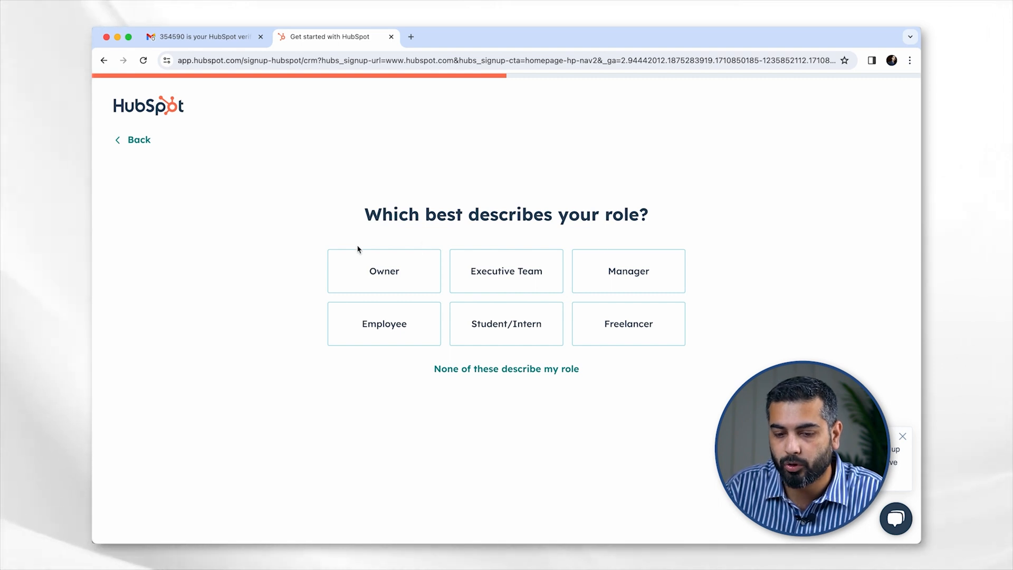
left_click(651, 277)
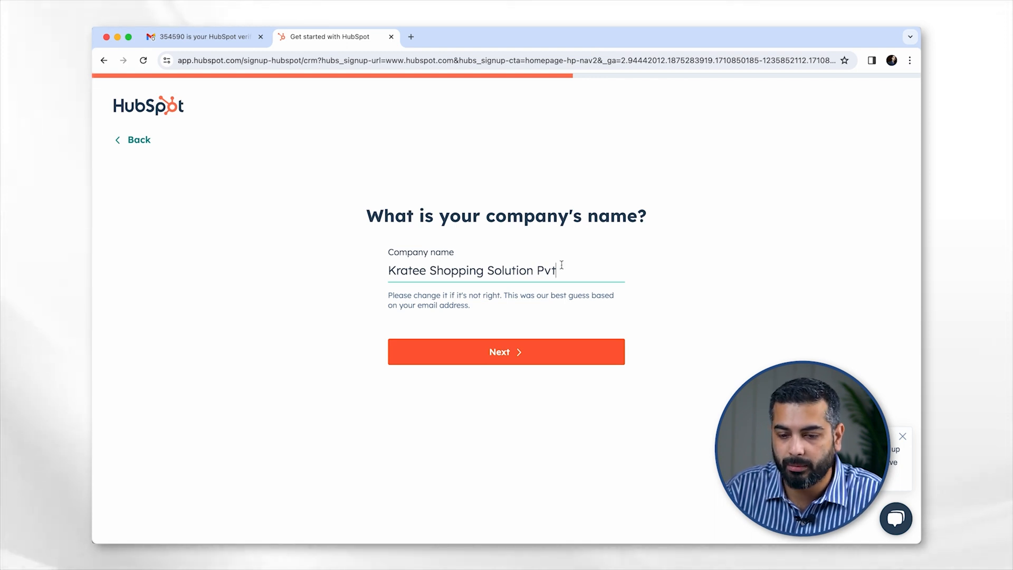
left_click(475, 356)
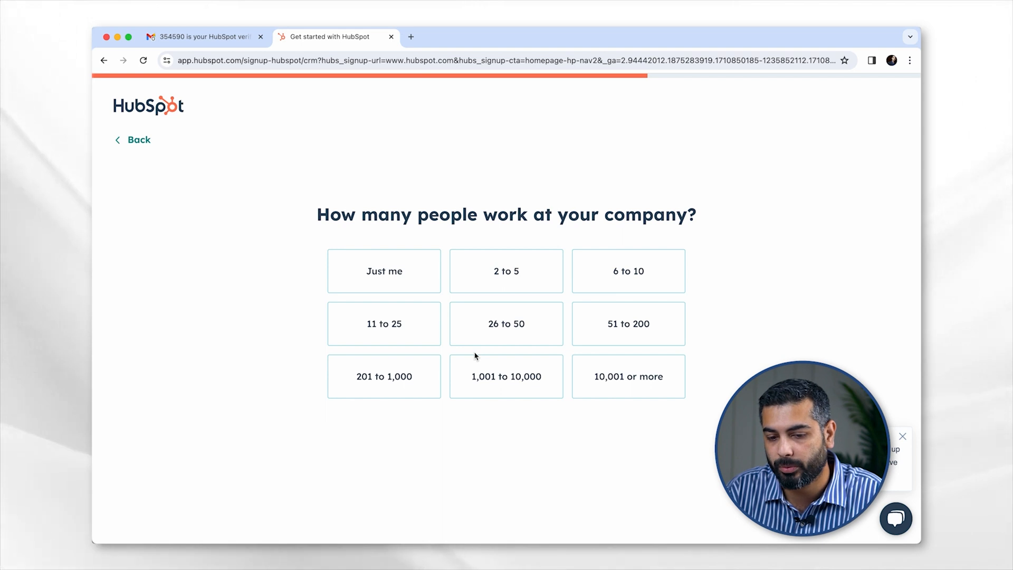
left_click(504, 336)
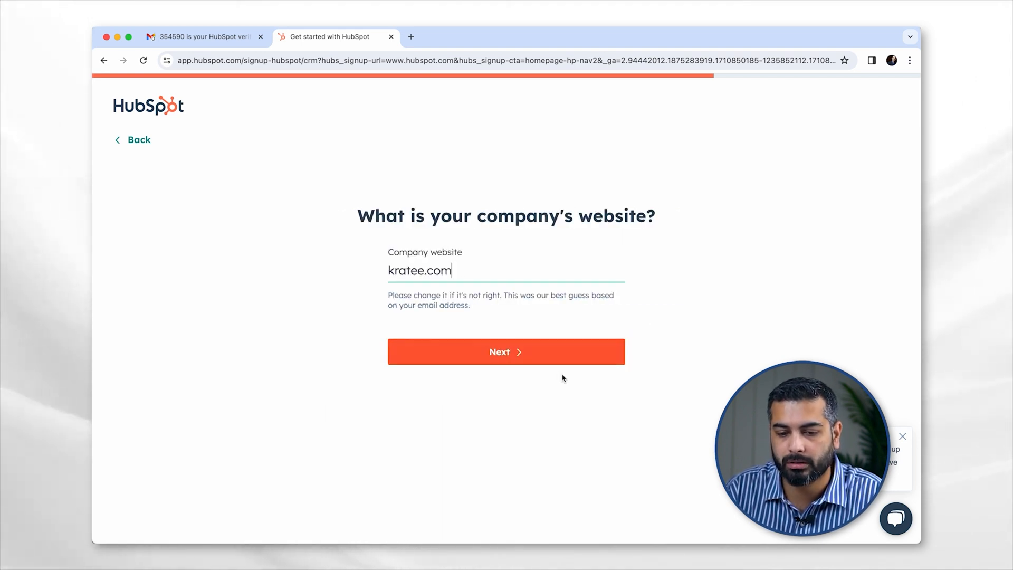
- Confirm the company website and create the account with U.S. data hosting
left_click(479, 358)
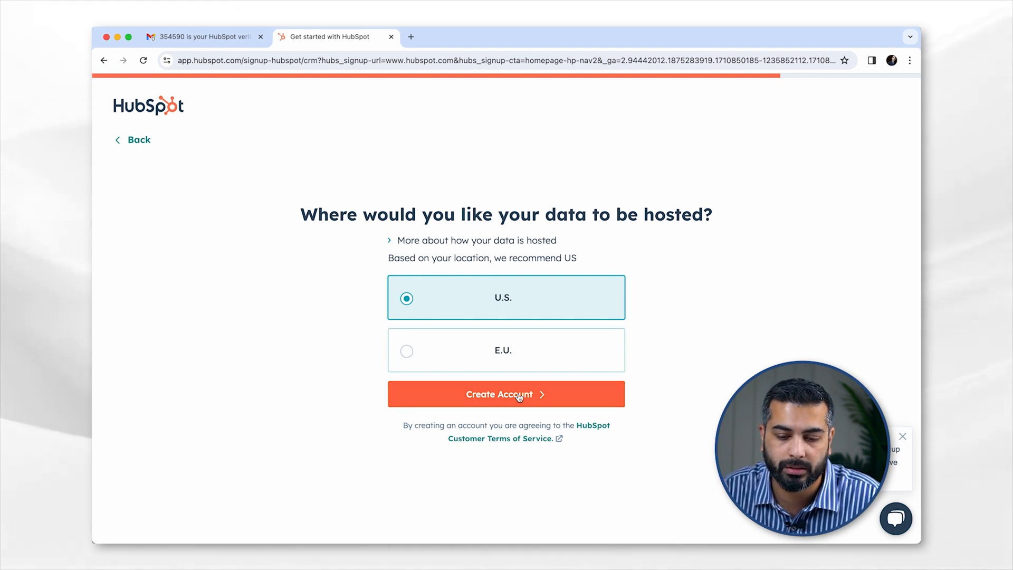
left_click(490, 399)
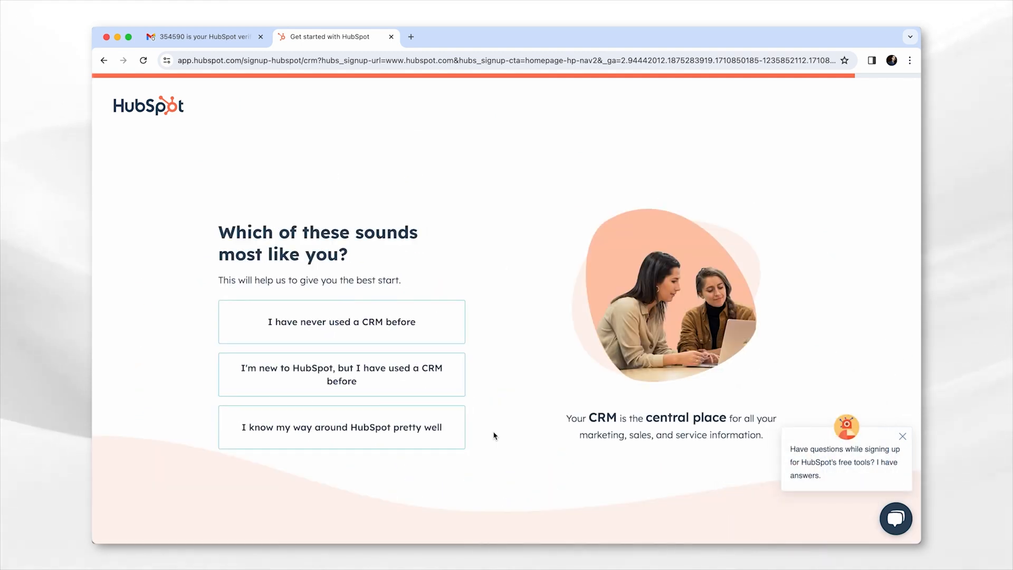
- Choose 'new to HubSpot but used a CRM before' and set up manually instead of templates
left_click(252, 387)
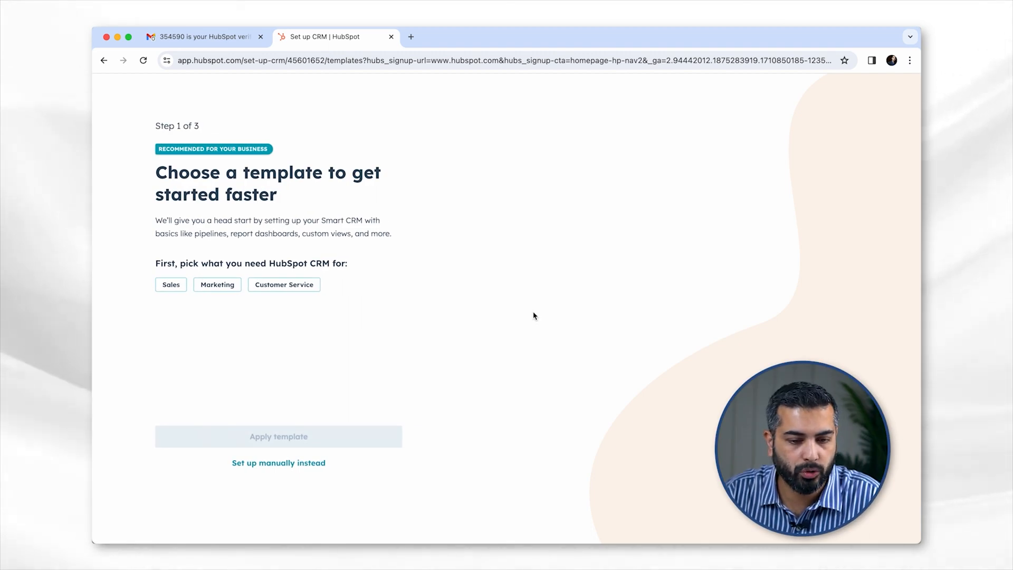
left_click(242, 463)
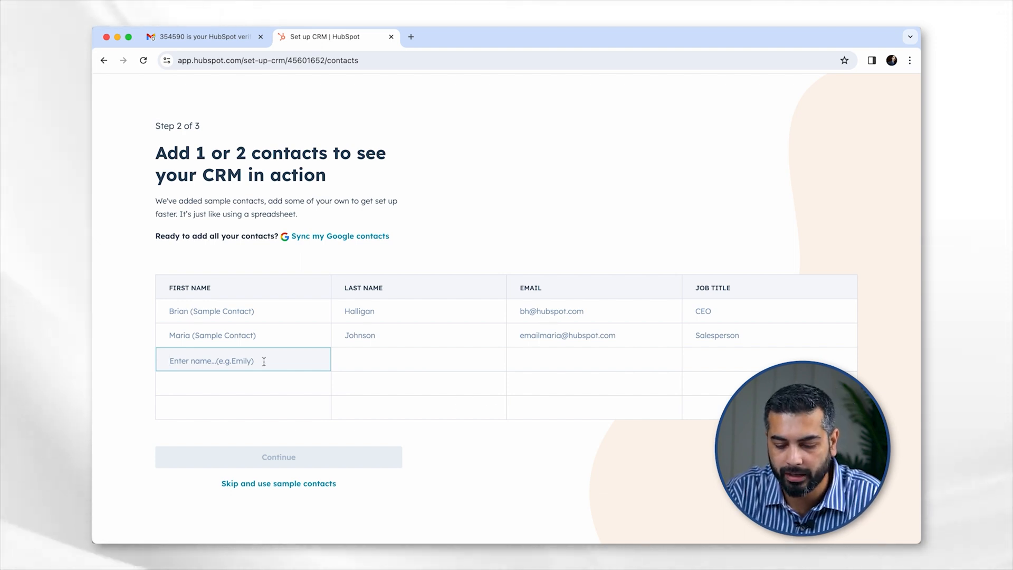
- Add the first contact with first name, last name, email and Marketing Manager job title
type("Nishist")
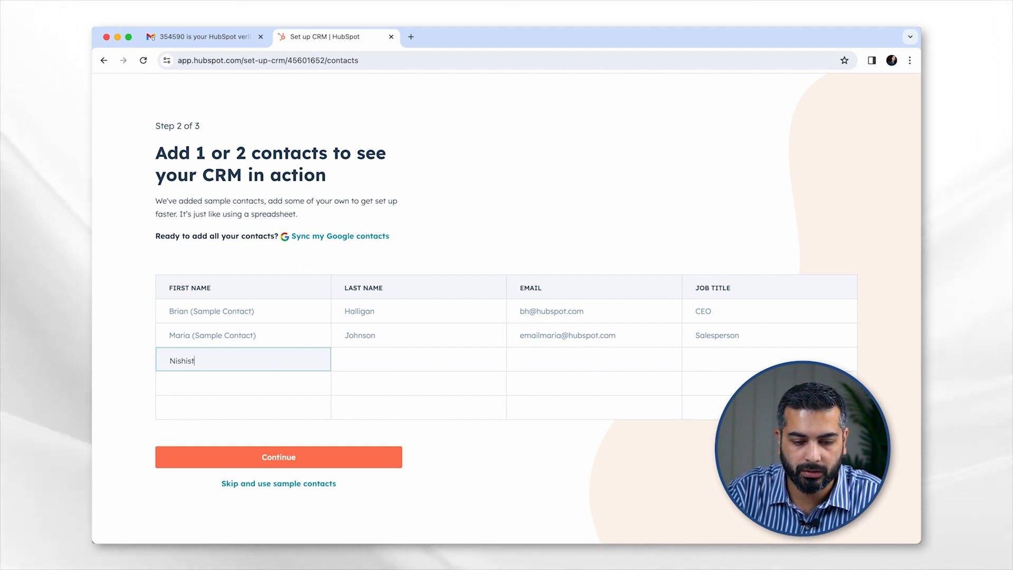
key("BackSpace")
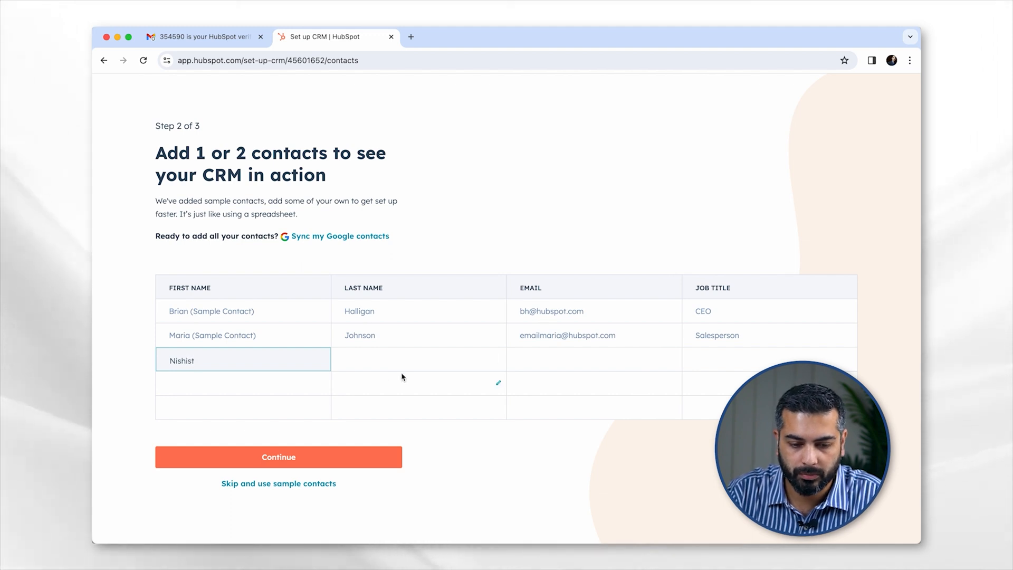
left_click(365, 362)
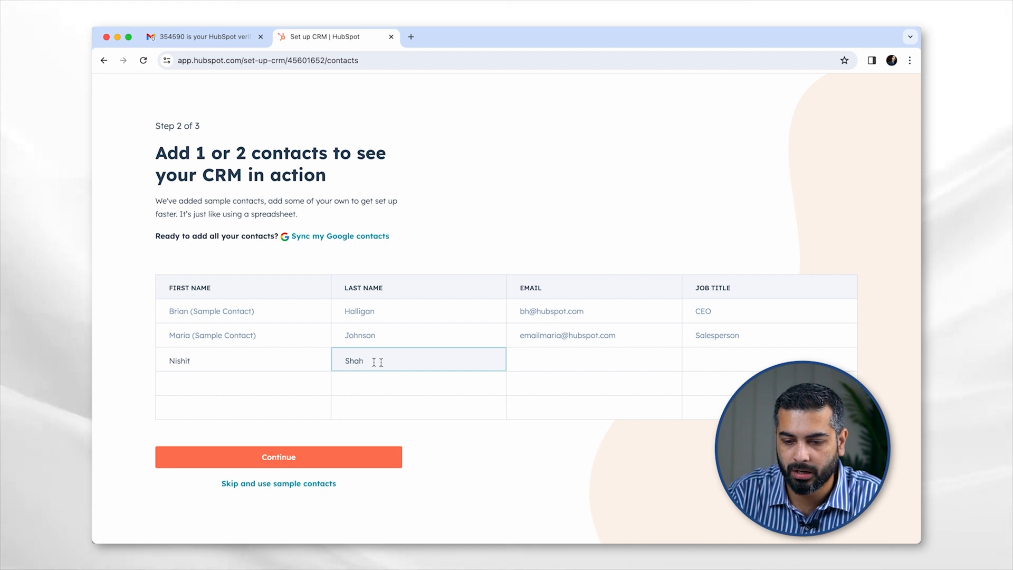
left_click(543, 357)
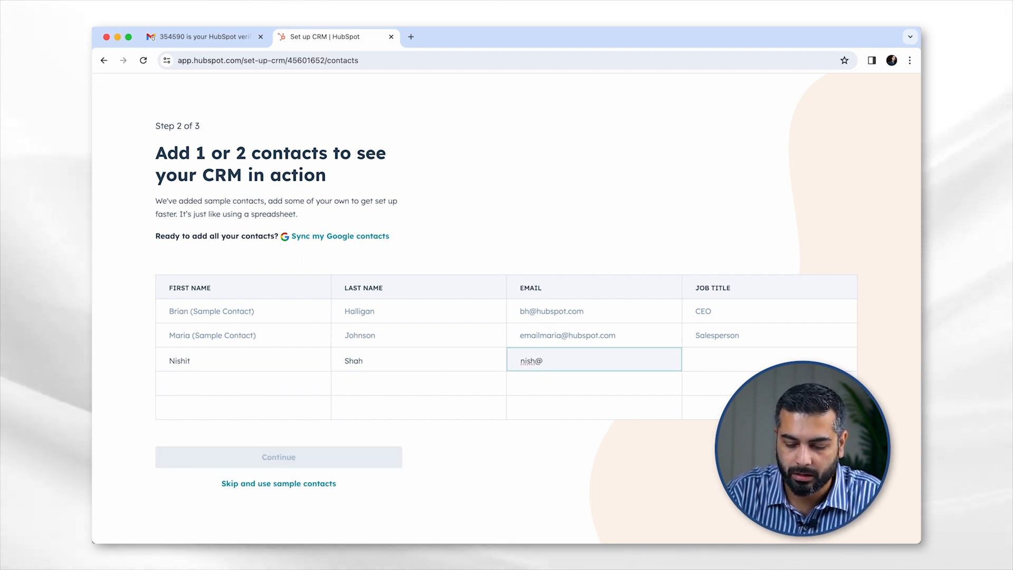
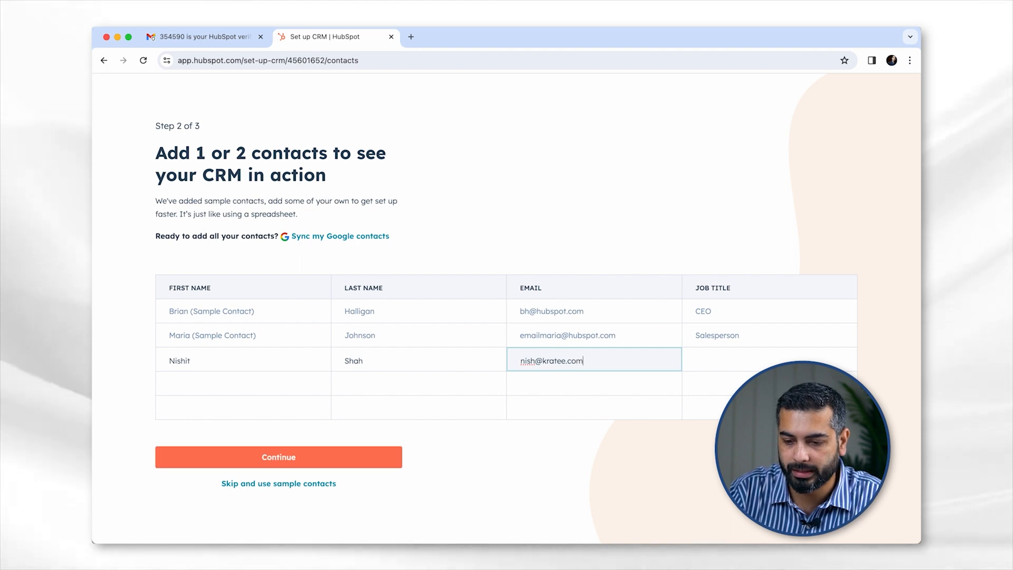
left_click(726, 361)
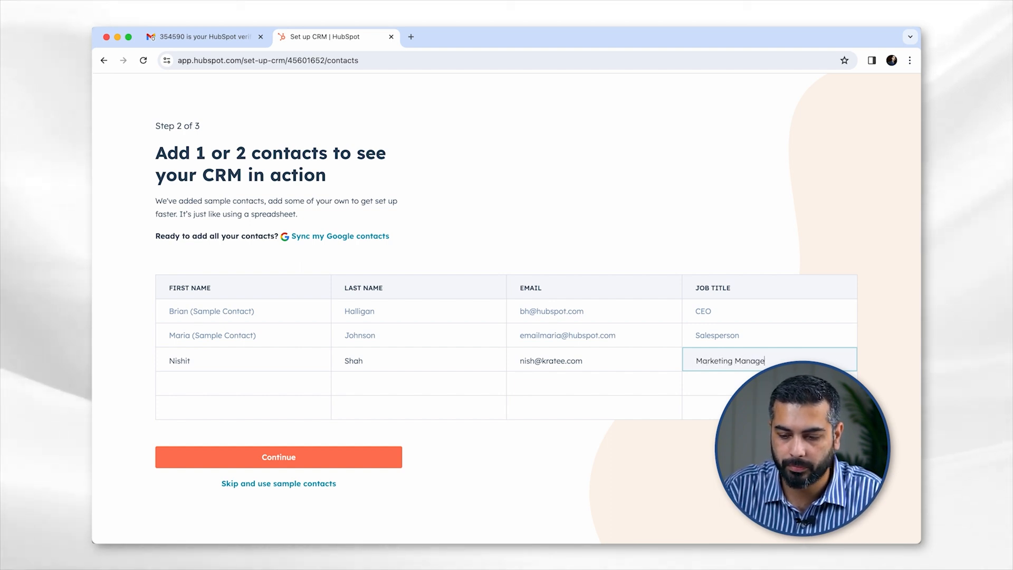
- Add a second contact with name, email and Video Editing job title, then continue to step 3
left_click(193, 386)
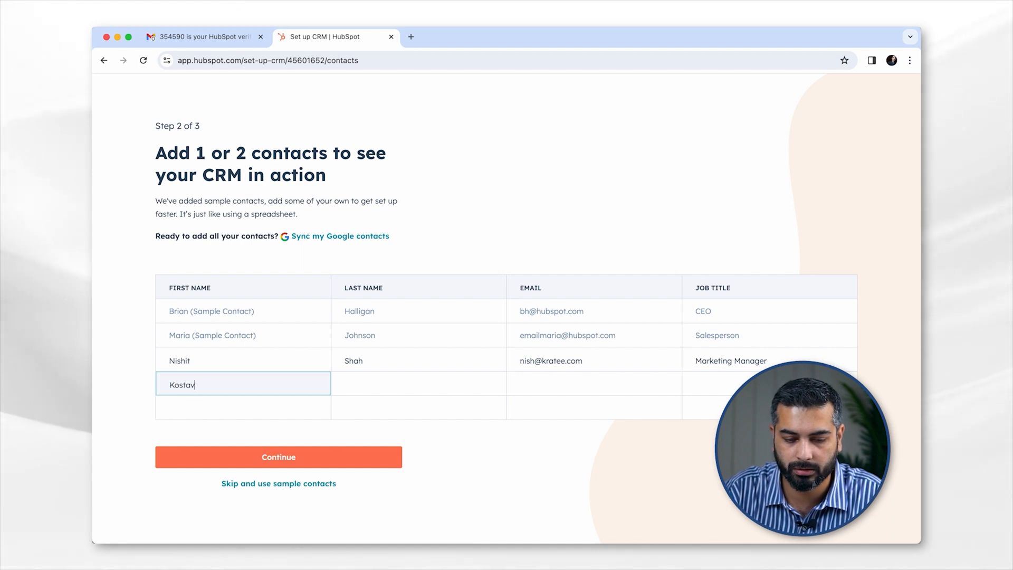
left_click(364, 389)
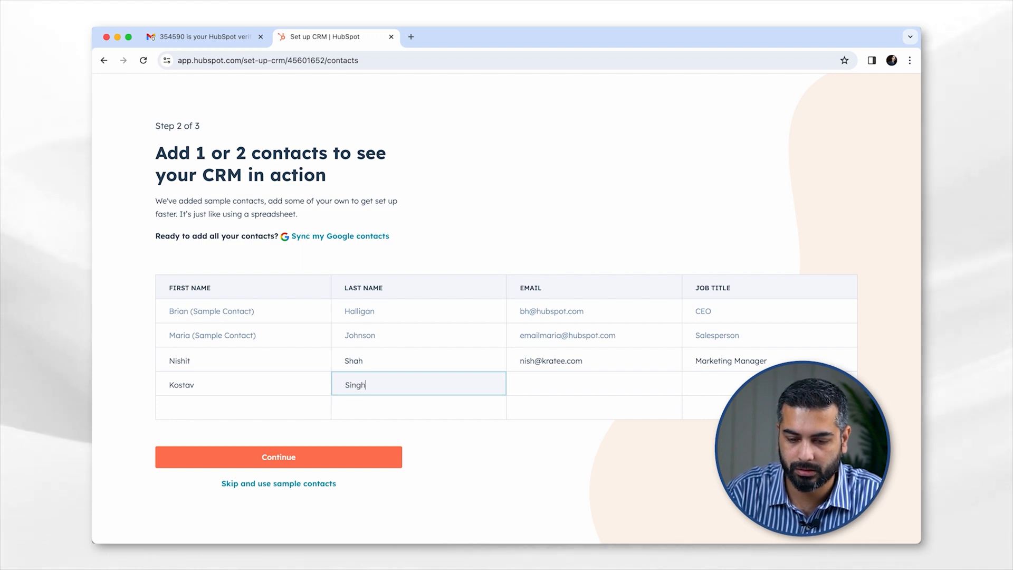
left_click(539, 384)
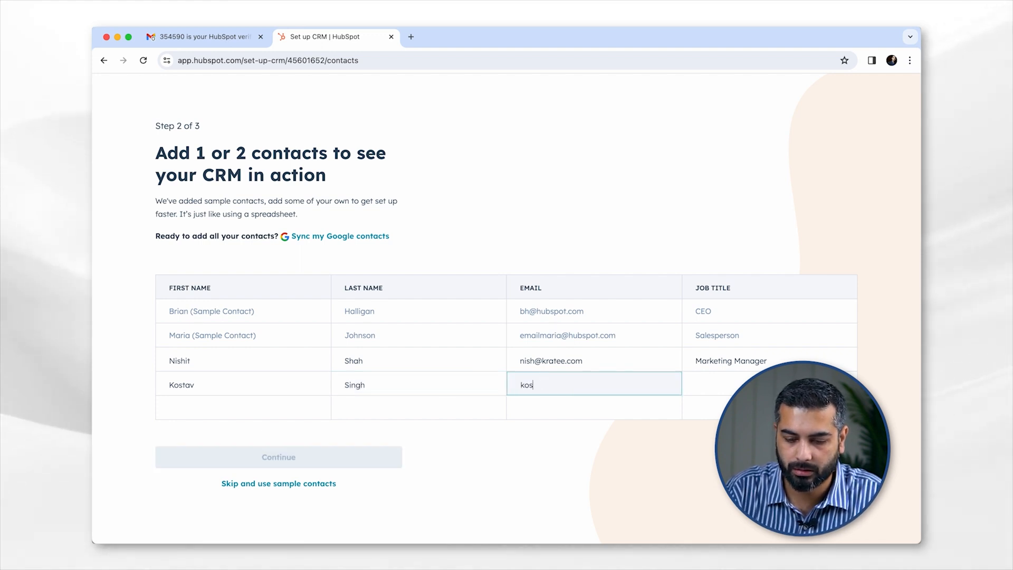
left_click(731, 383)
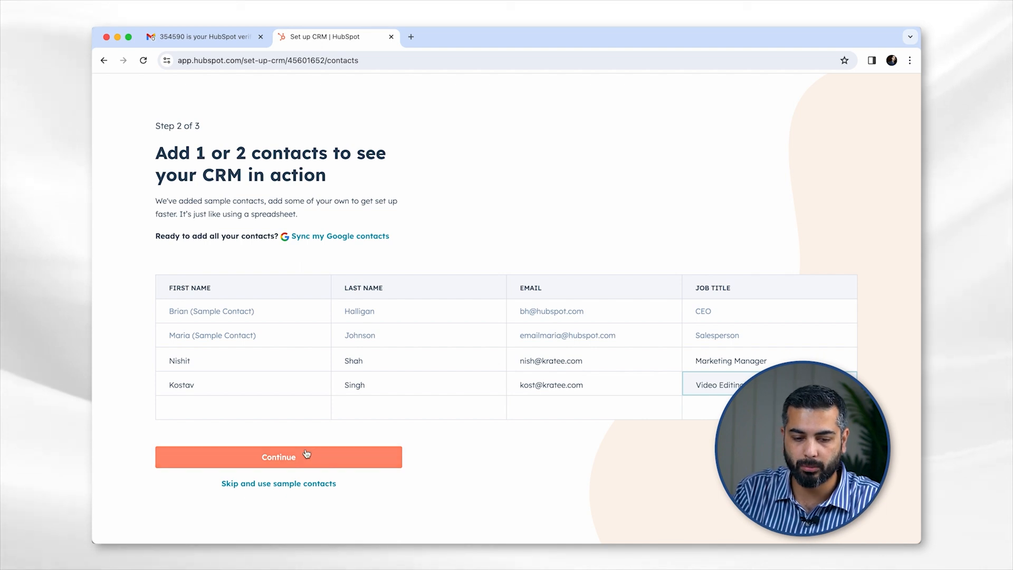
left_click(279, 456)
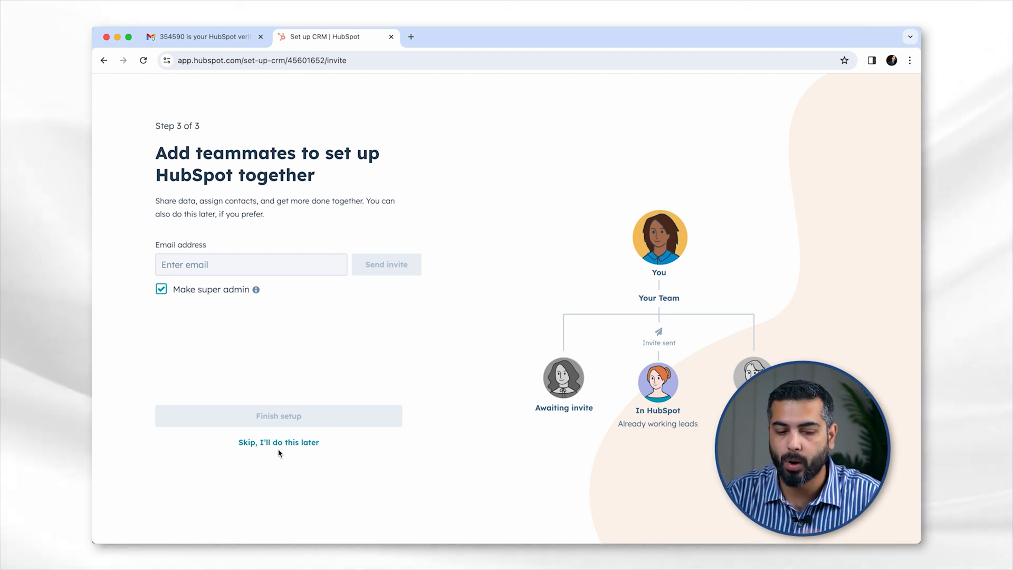
- Skip inviting teammates and dismiss the 'Have any questions?' chat popup
left_click(274, 446)
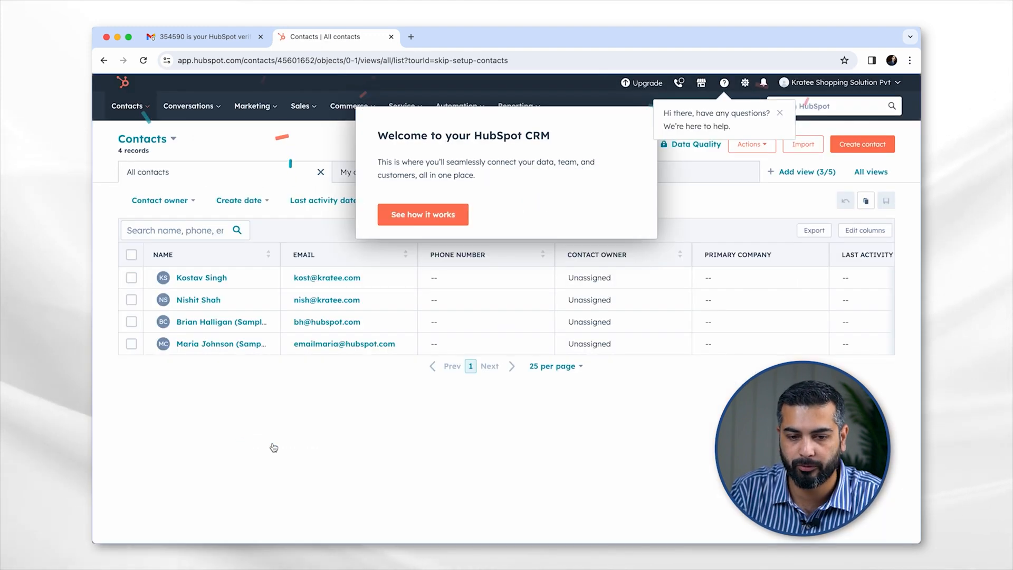
left_click(779, 115)
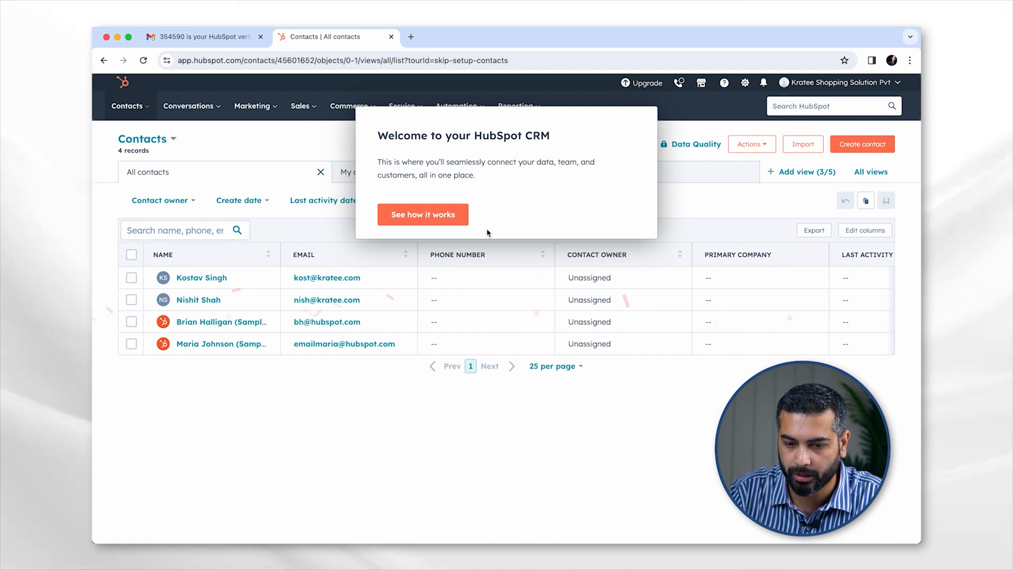
- Start and end the product tour, close the filters hint, and turn off onboarding hints
left_click(435, 216)
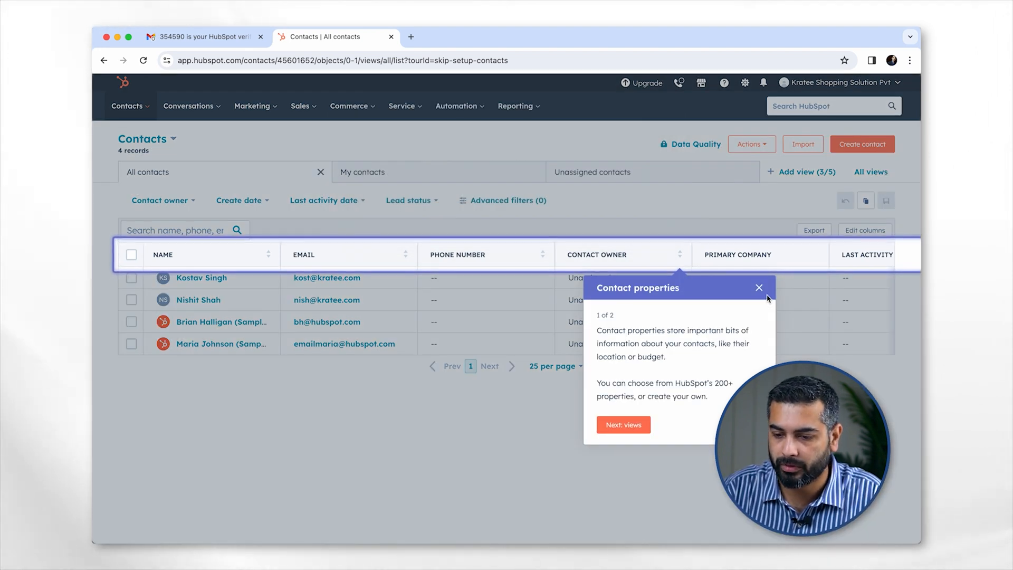
left_click(758, 287)
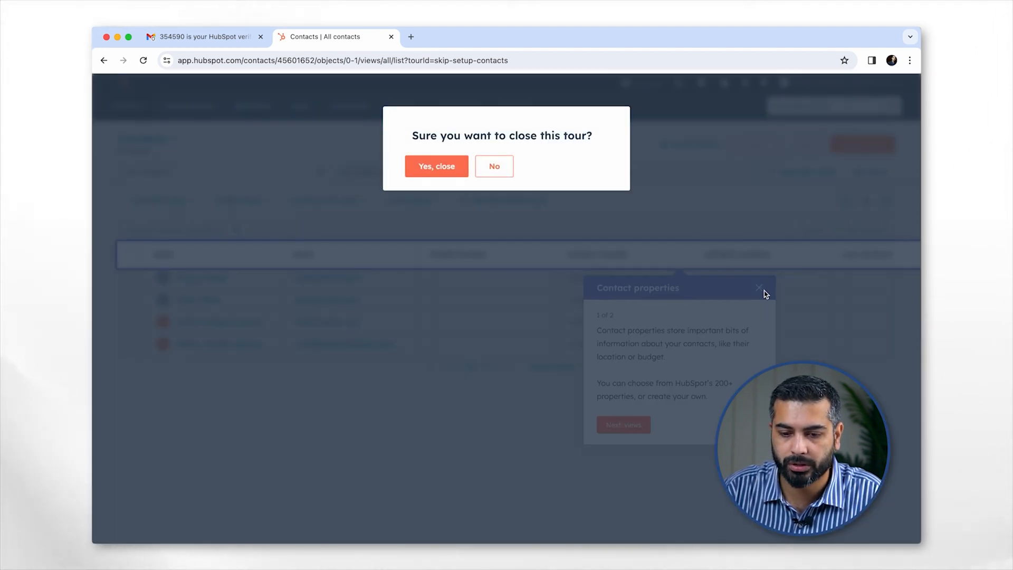
left_click(435, 173)
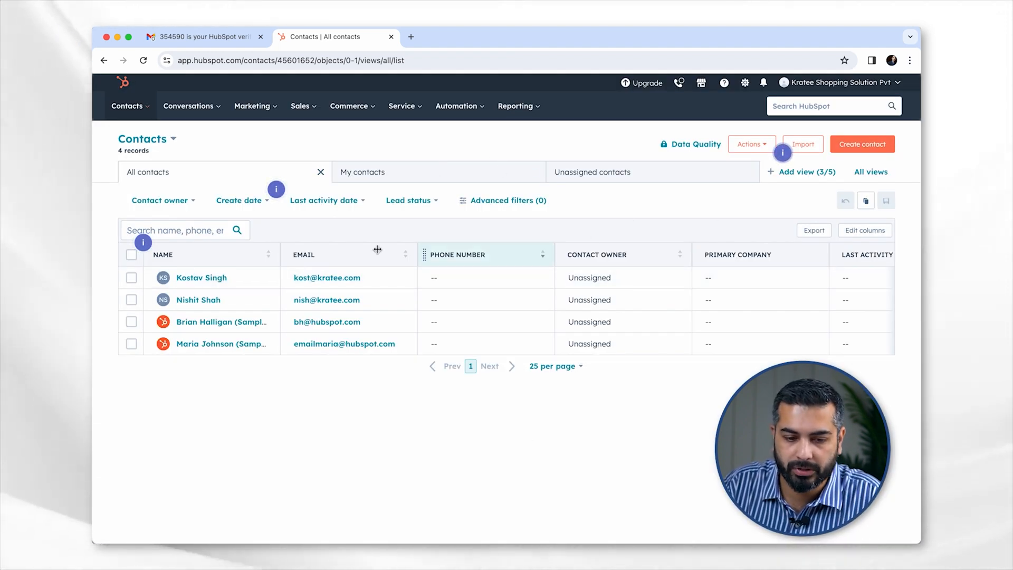
left_click(276, 188)
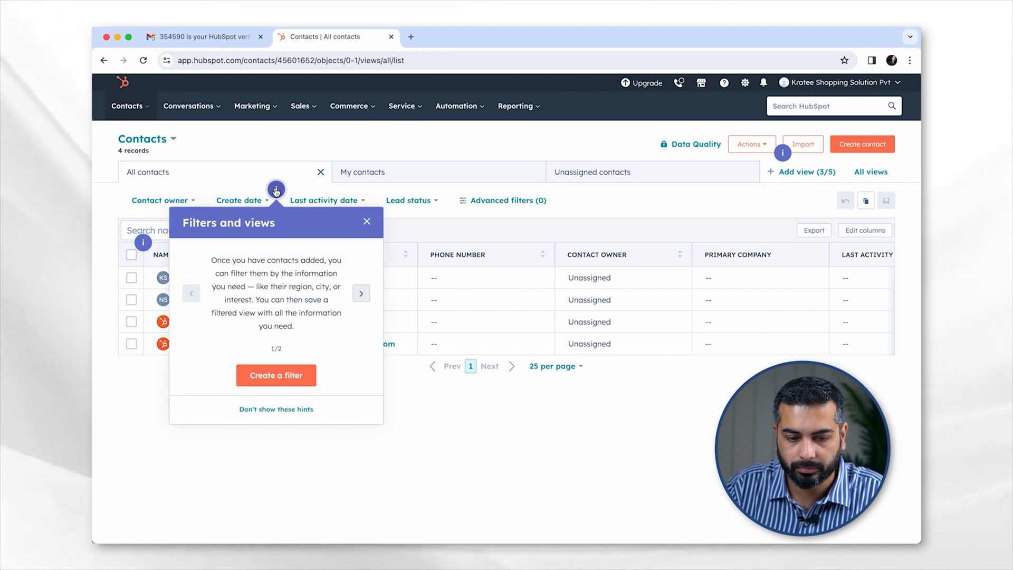
left_click(367, 223)
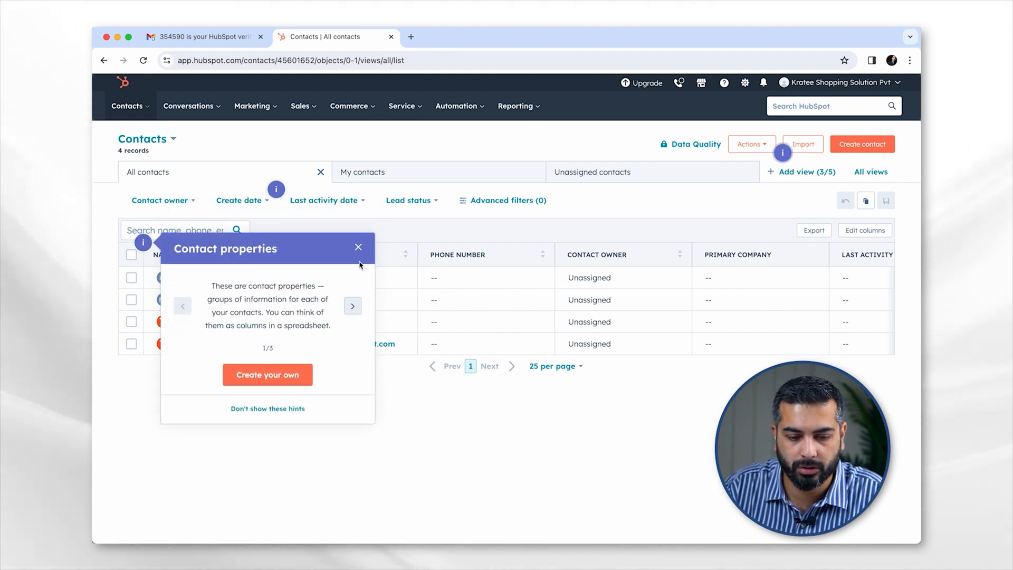
left_click(254, 409)
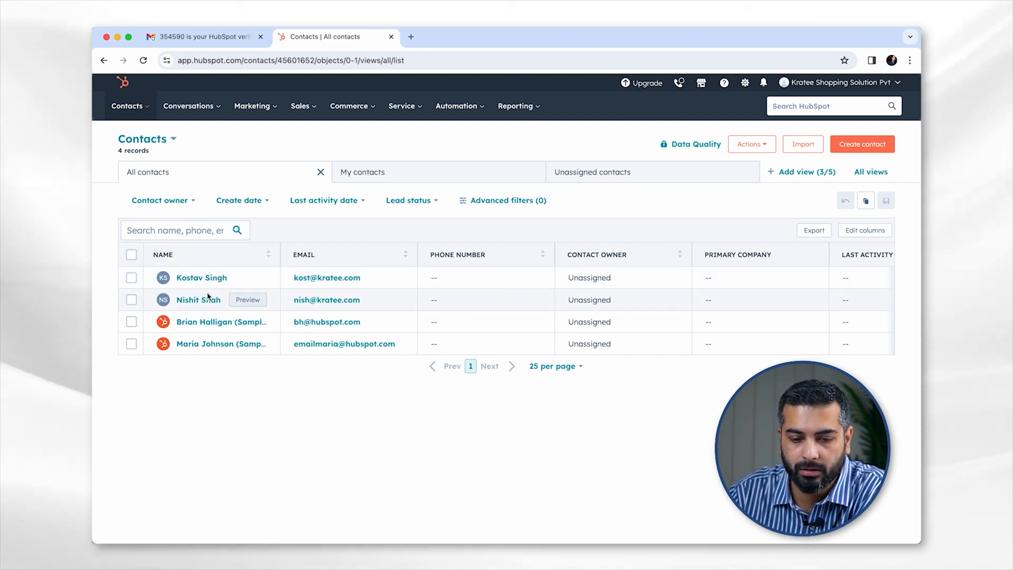
left_click(500, 284)
scroll(501, 284, "right", 5)
scroll(500, 284, "right", 2)
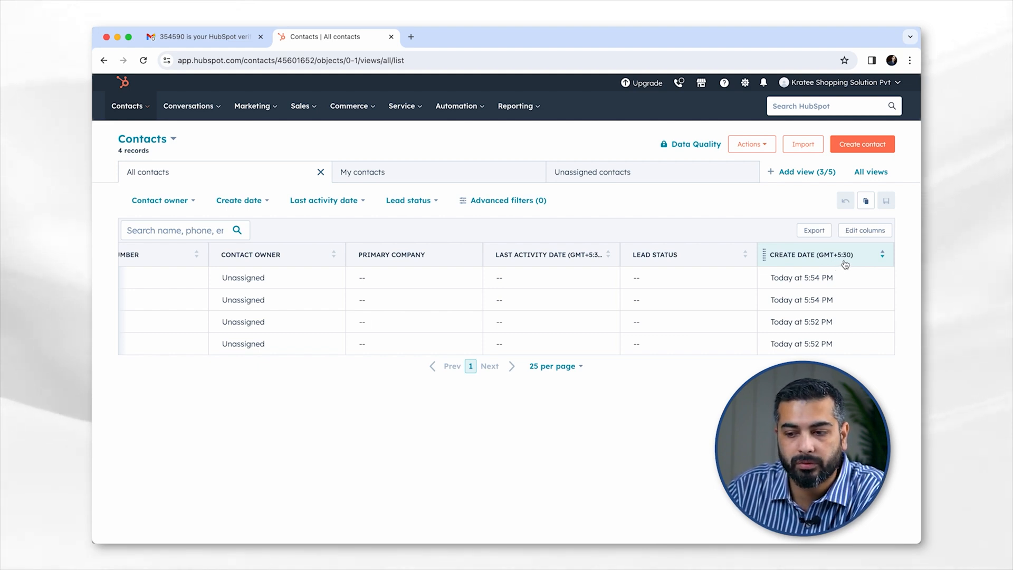
scroll(686, 282, "left", 5)
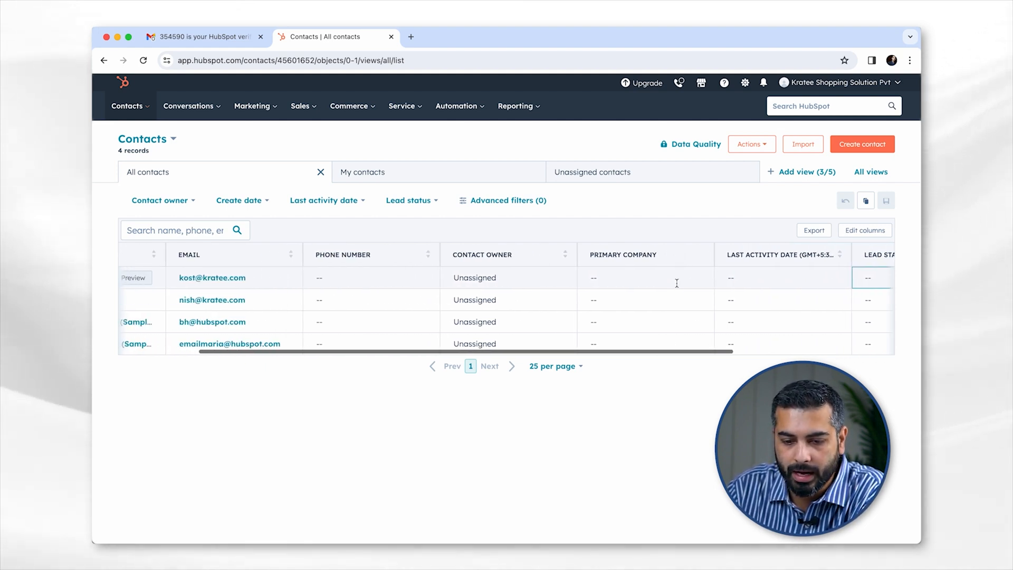
scroll(676, 286, "left", 3)
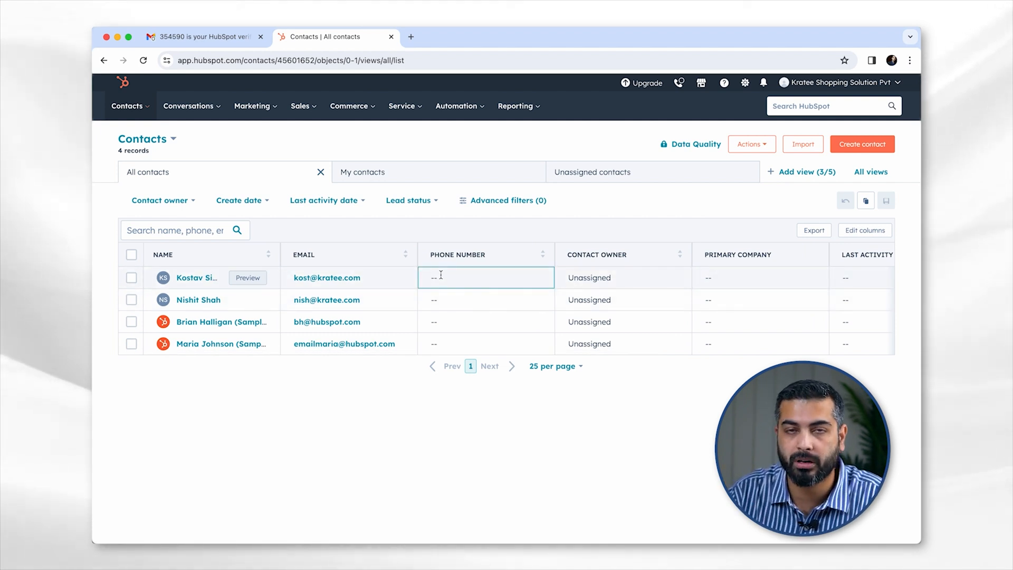
- Open the Video Editing contact's record and enter its phone number with India's +91 code
left_click(194, 278, "super")
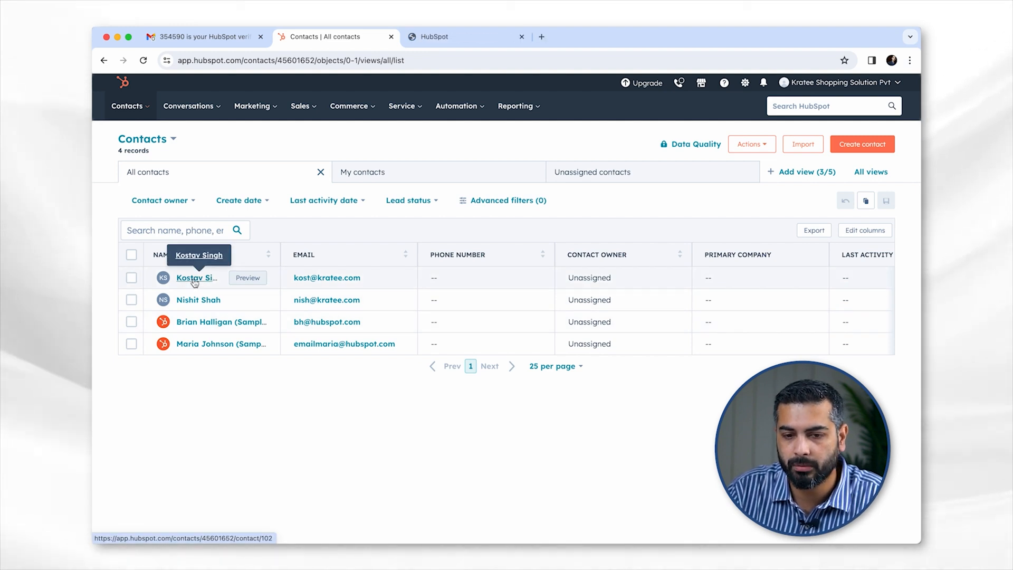
left_click(441, 37)
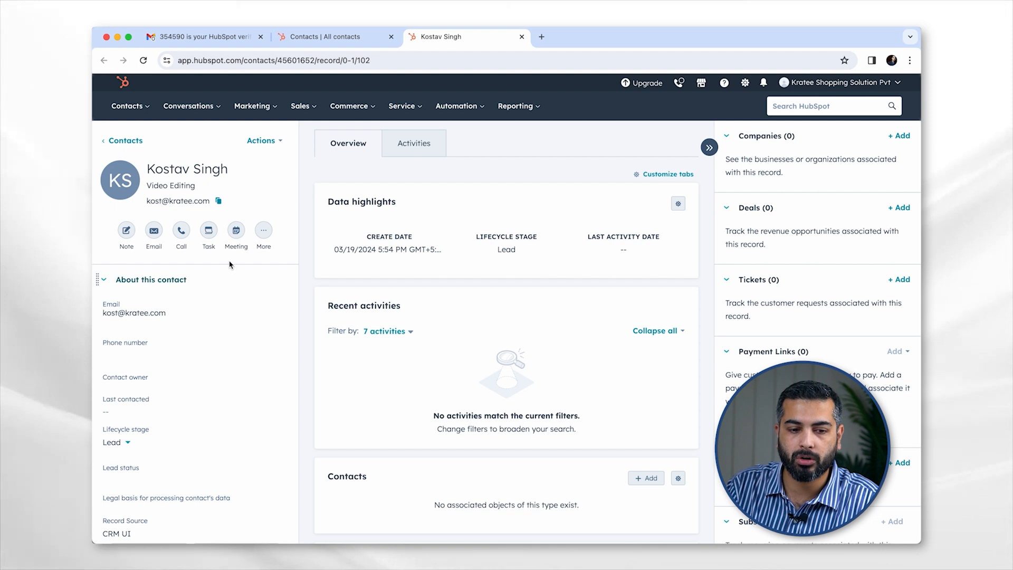
left_click(130, 355)
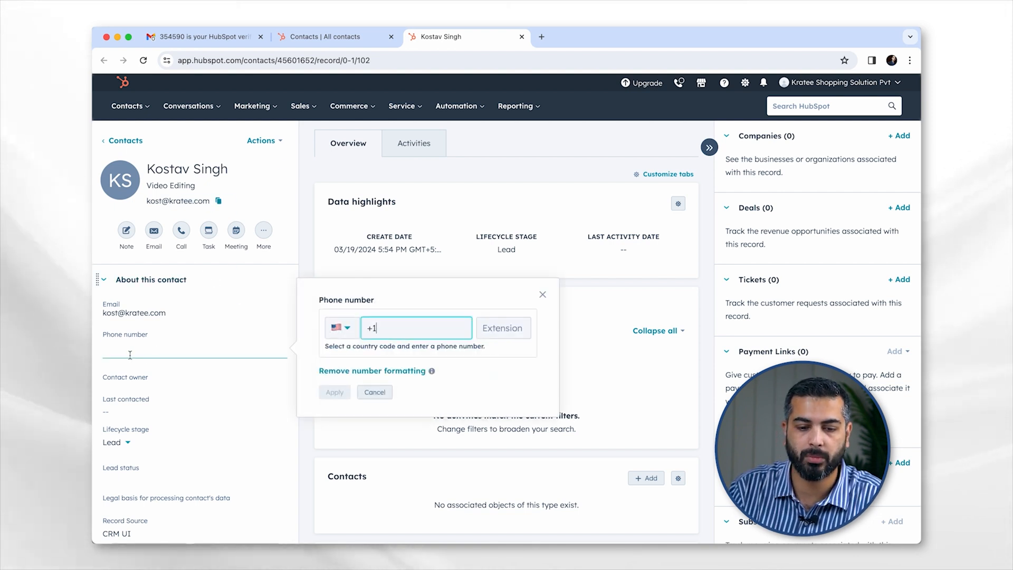
left_click(340, 327)
type("indi")
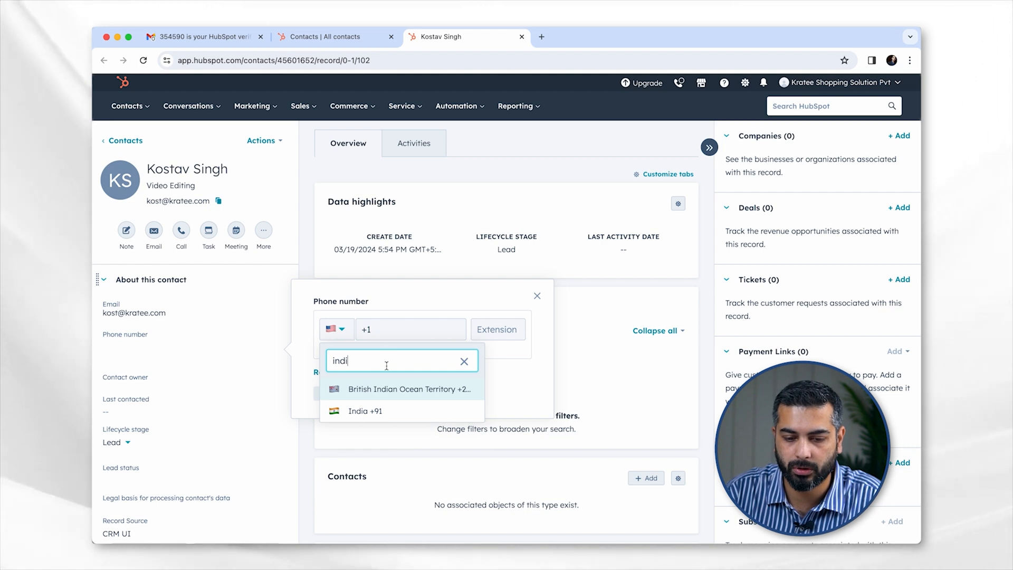
left_click(365, 411)
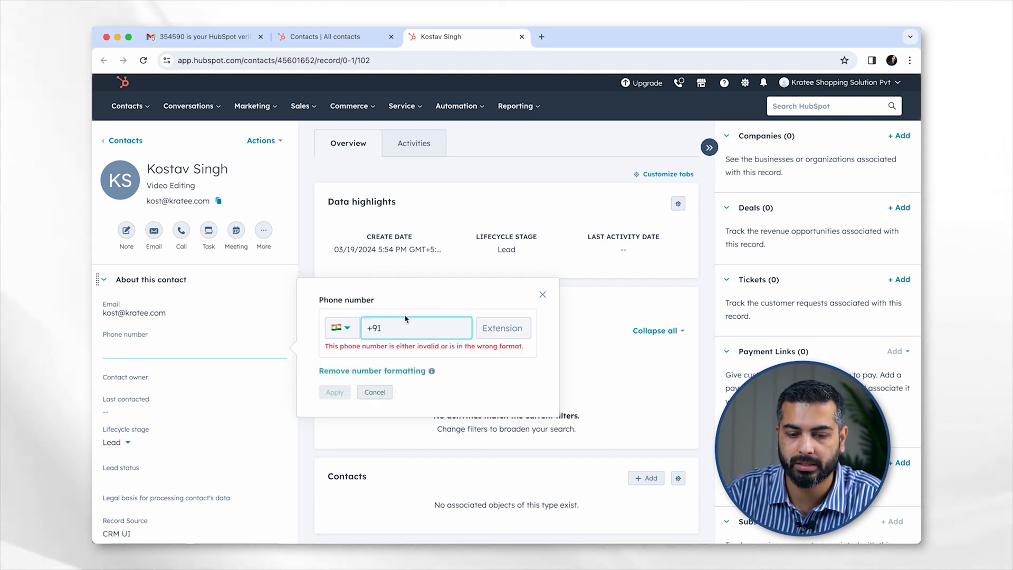
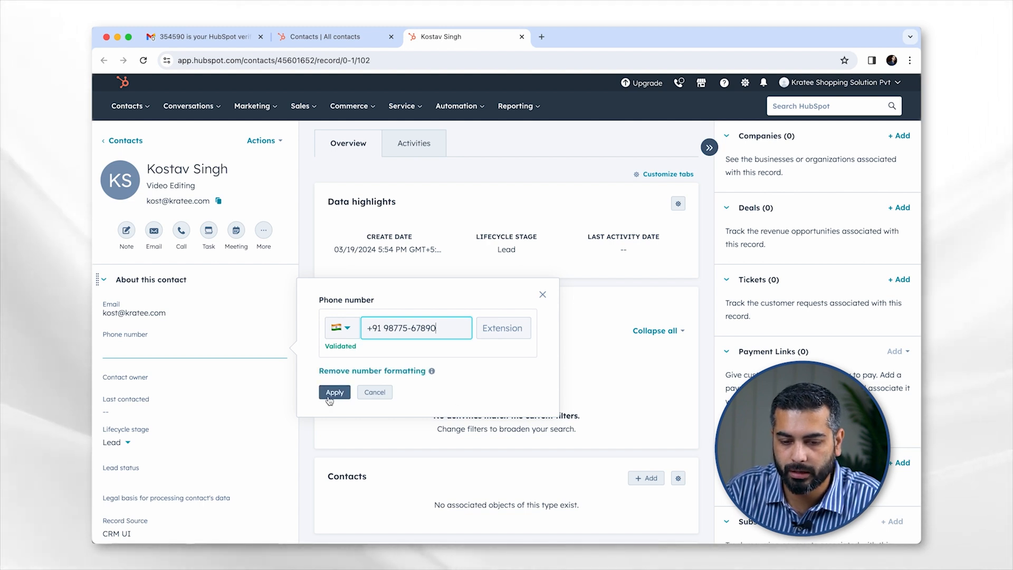
left_click(333, 398)
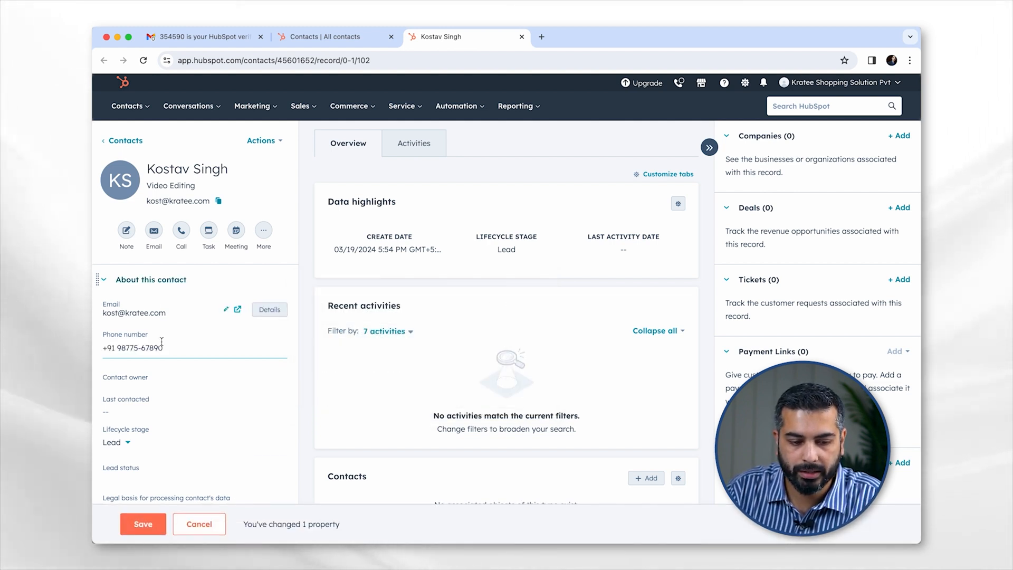
- Save the +91 phone number and review the contact's sidebar and Overview
left_click(142, 524)
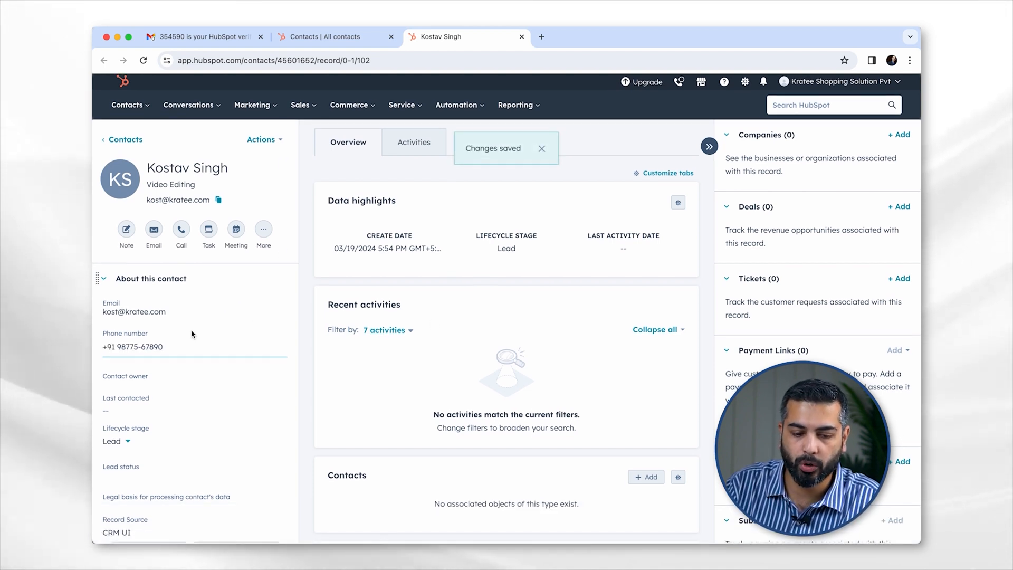
scroll(192, 333, "down", 3)
scroll(191, 333, "down", 1)
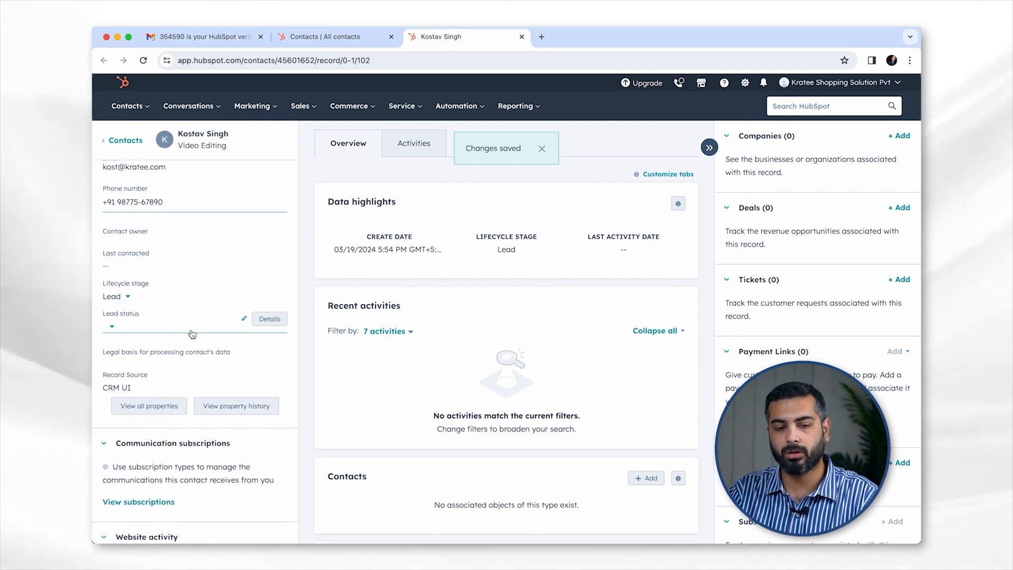
scroll(192, 333, "down", 3)
scroll(192, 333, "up", 4)
scroll(192, 334, "up", 2)
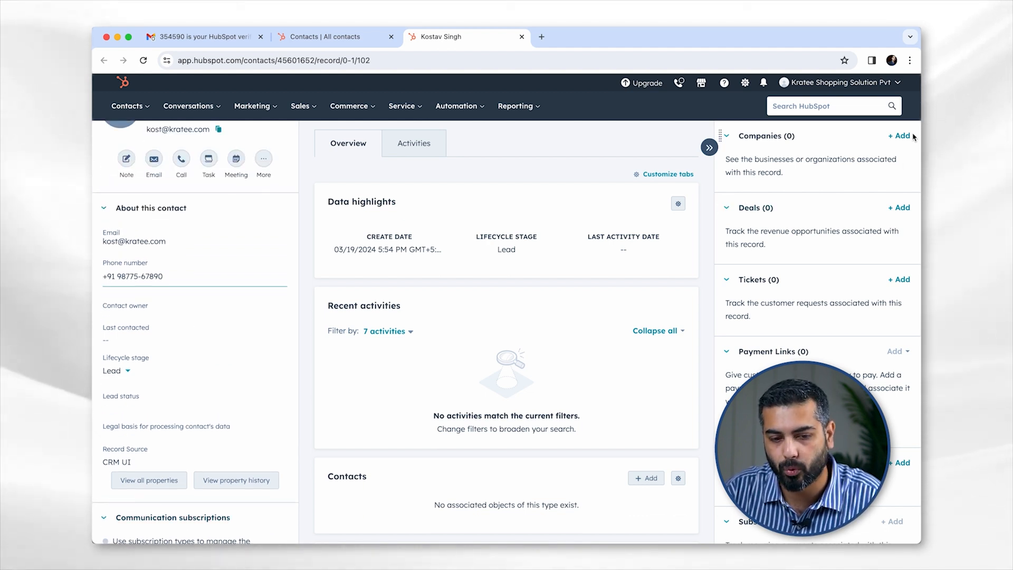
scroll(452, 273, "down", 2)
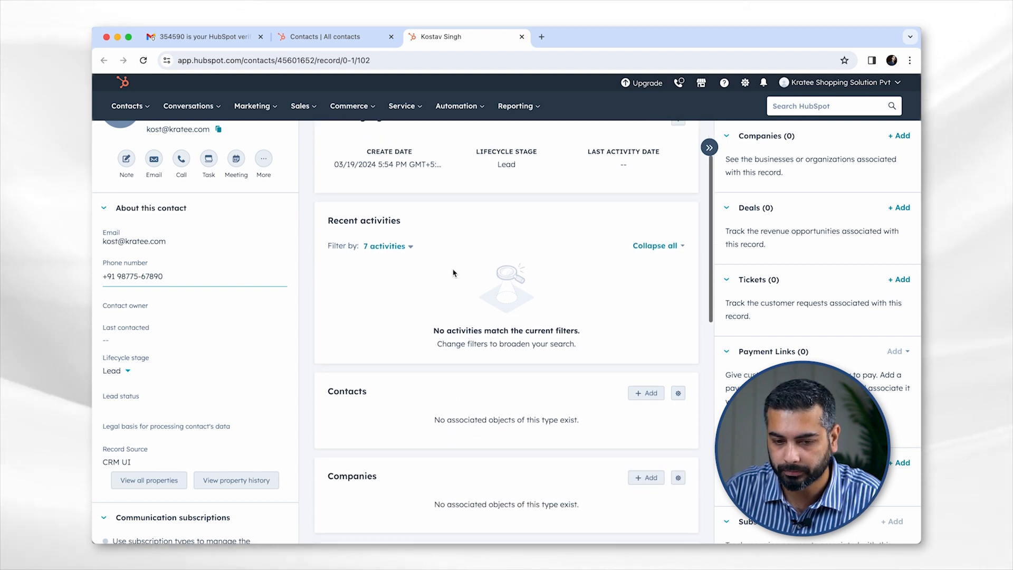
scroll(452, 272, "up", 2)
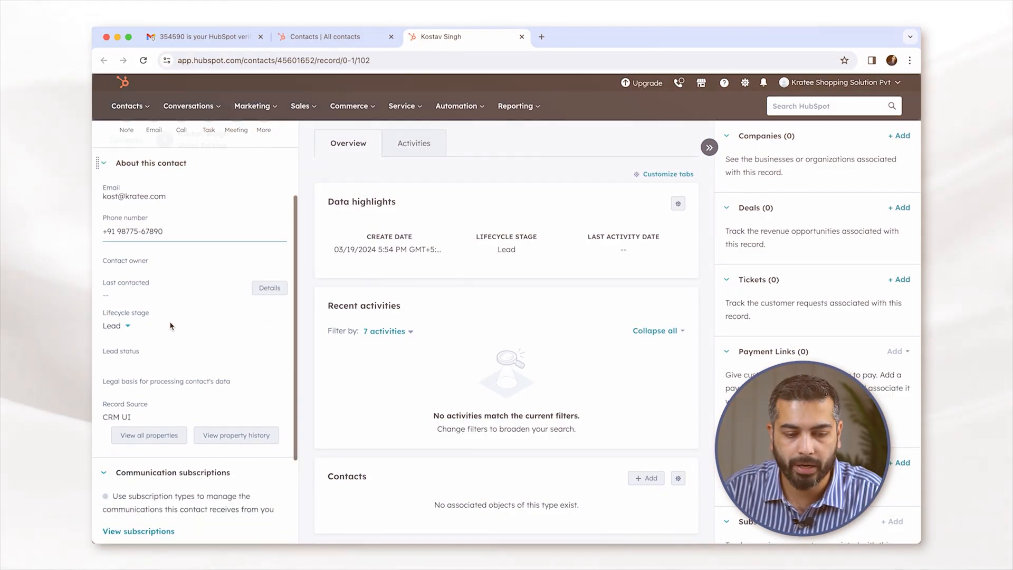
- Assign a team member as the Video Editing contact's owner
scroll(158, 316, "down", 2)
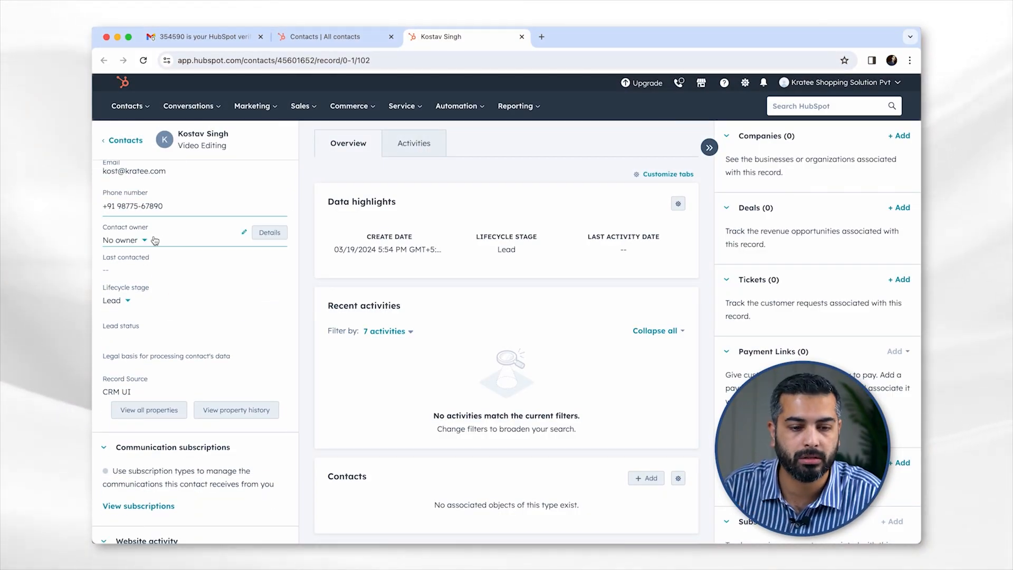
left_click(146, 240)
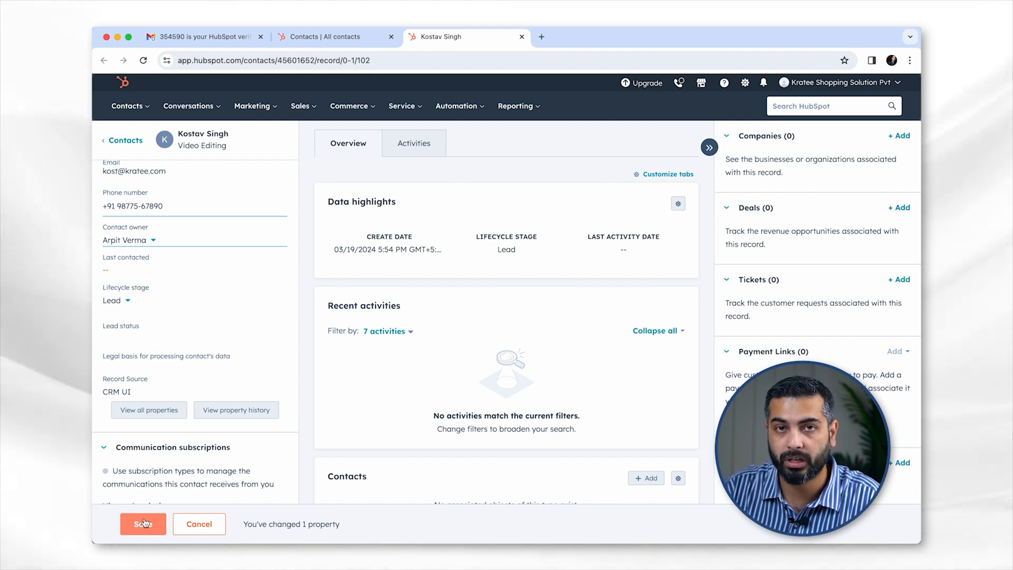
- Save the new contact owner assignment
left_click(143, 523)
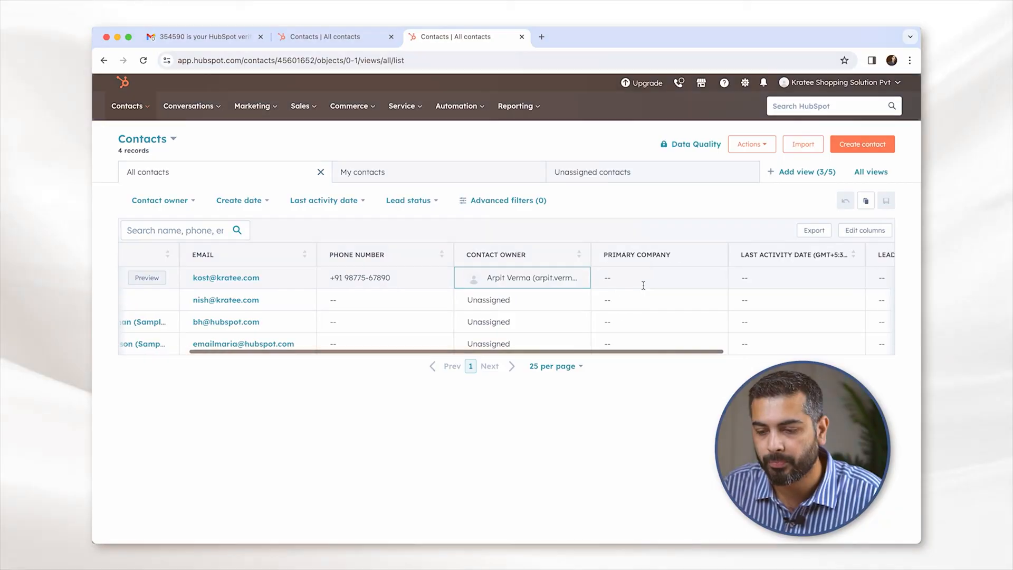
- Go to the Contacts list and filter it to the My contacts view
scroll(644, 285, "right", 10)
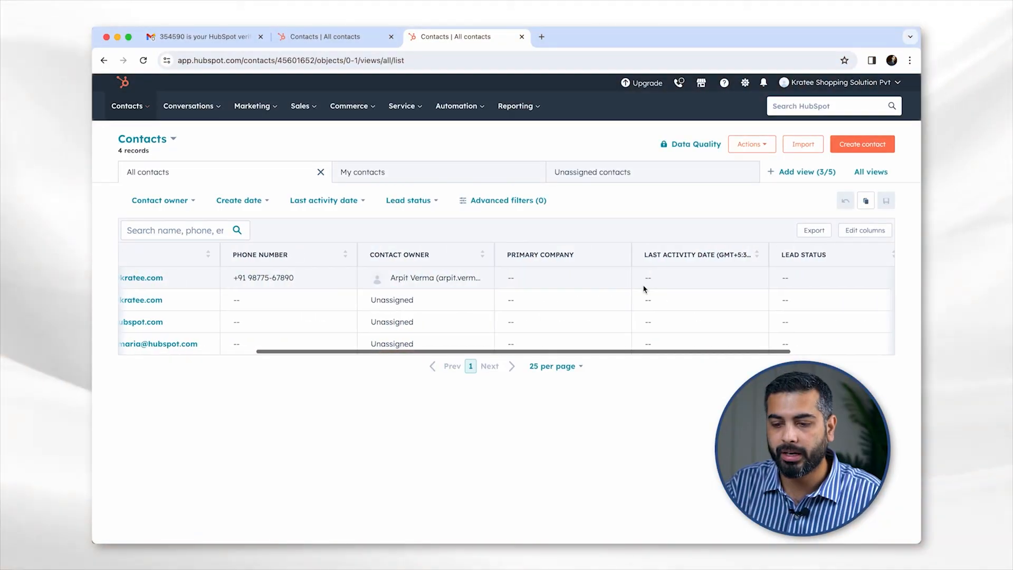
scroll(643, 285, "left", 10)
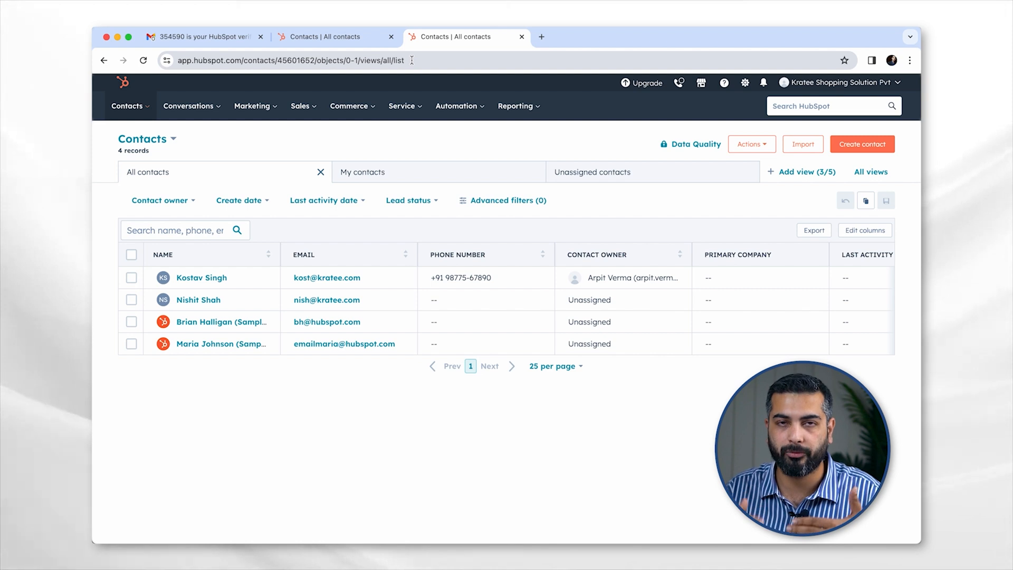
left_click(132, 108)
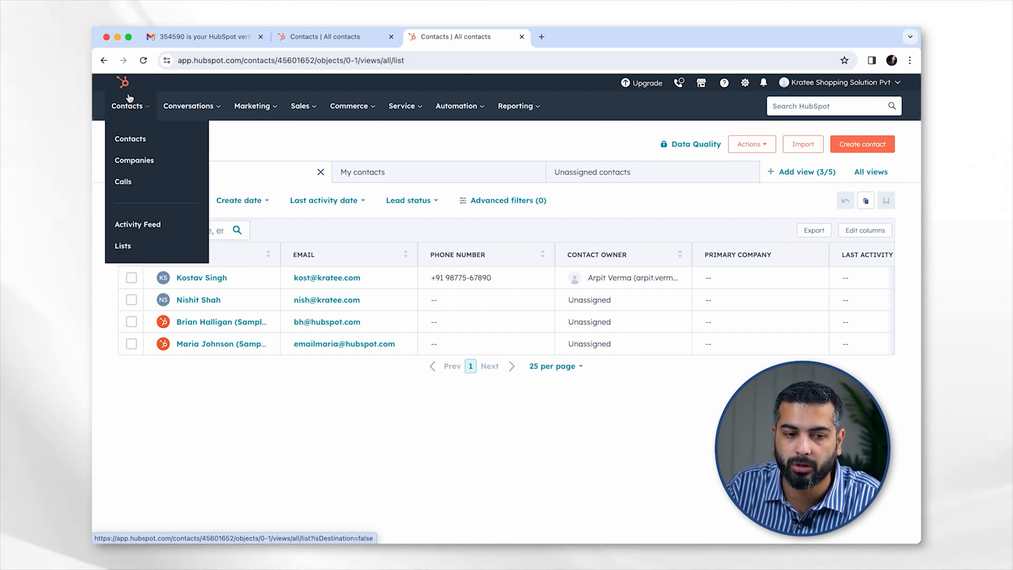
left_click(131, 140)
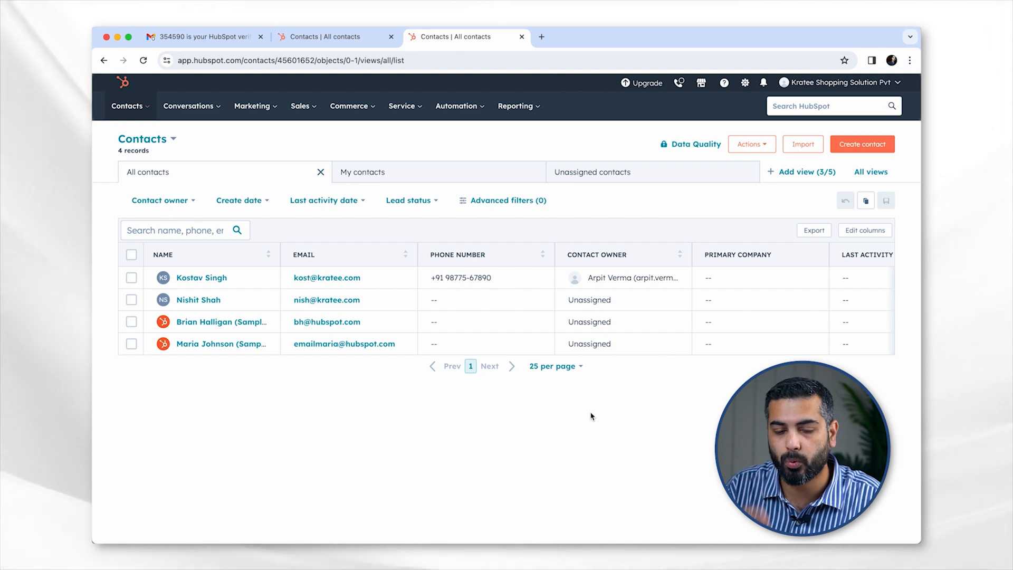
left_click(386, 171)
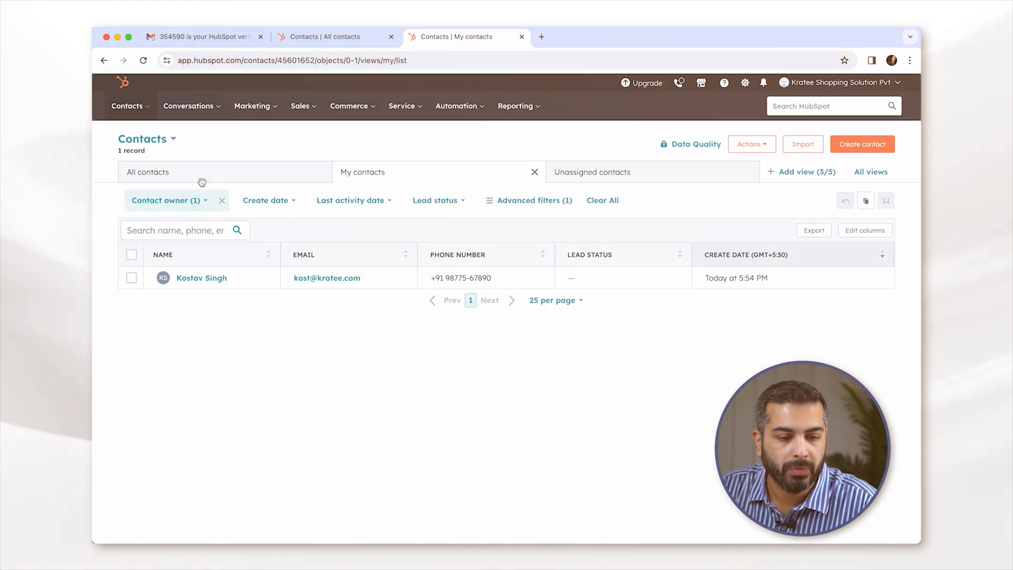
- Return to the All contacts view listing all four records
left_click(200, 182)
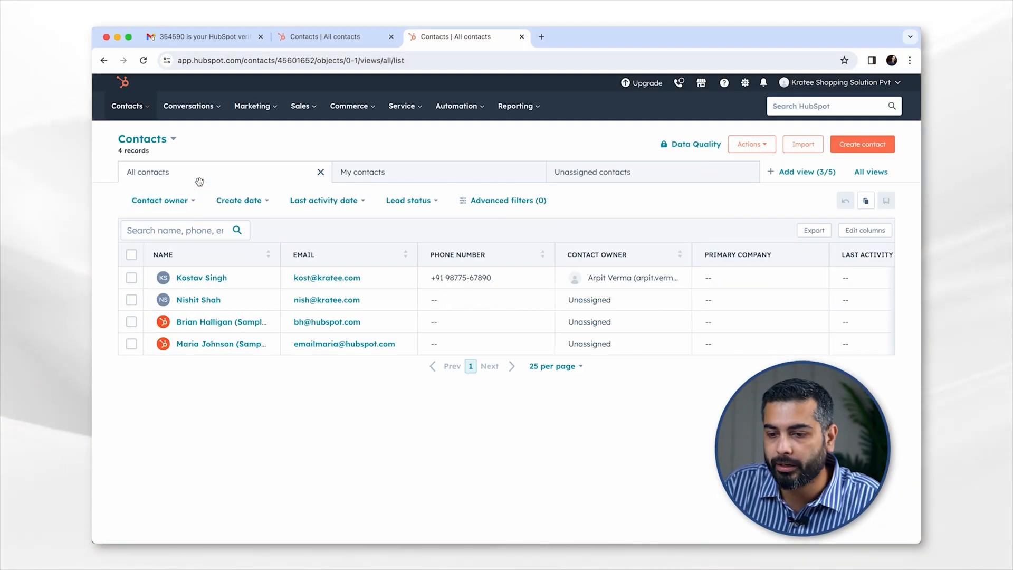
- Start a new contact import from the Contacts page
left_click(803, 144)
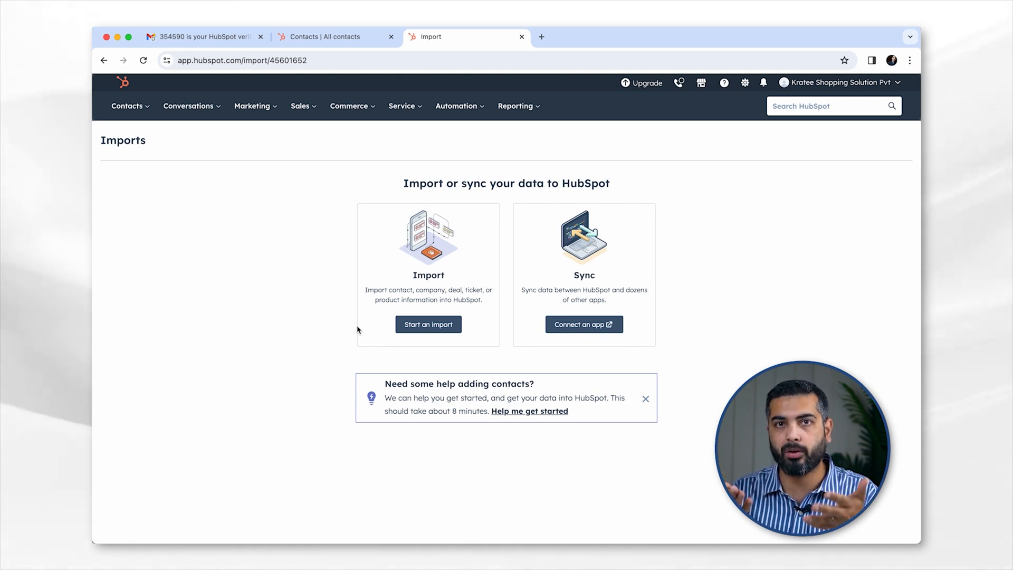
left_click(429, 324)
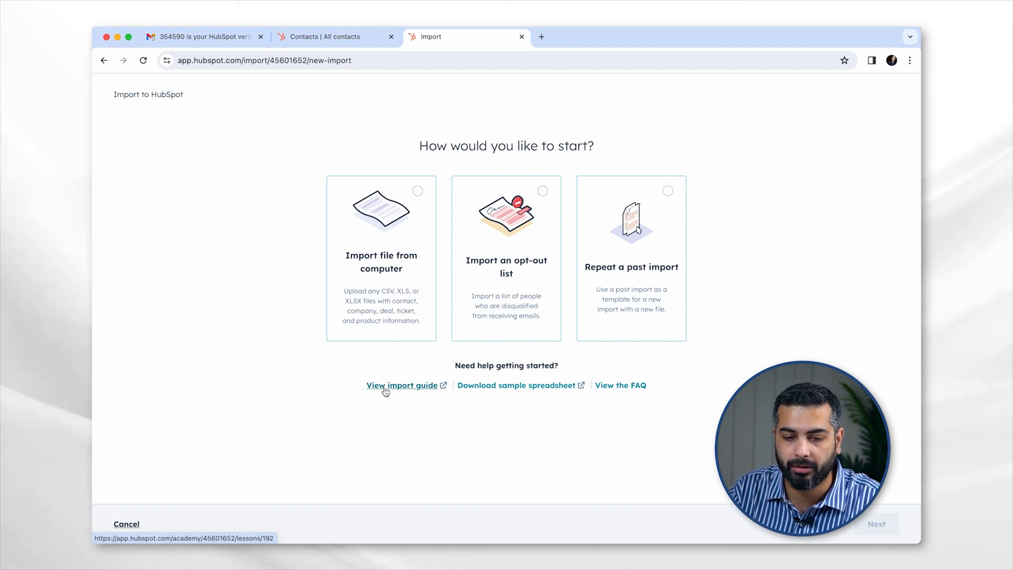
- Open the HubSpot Academy import guide in a new tab
left_click(596, 43)
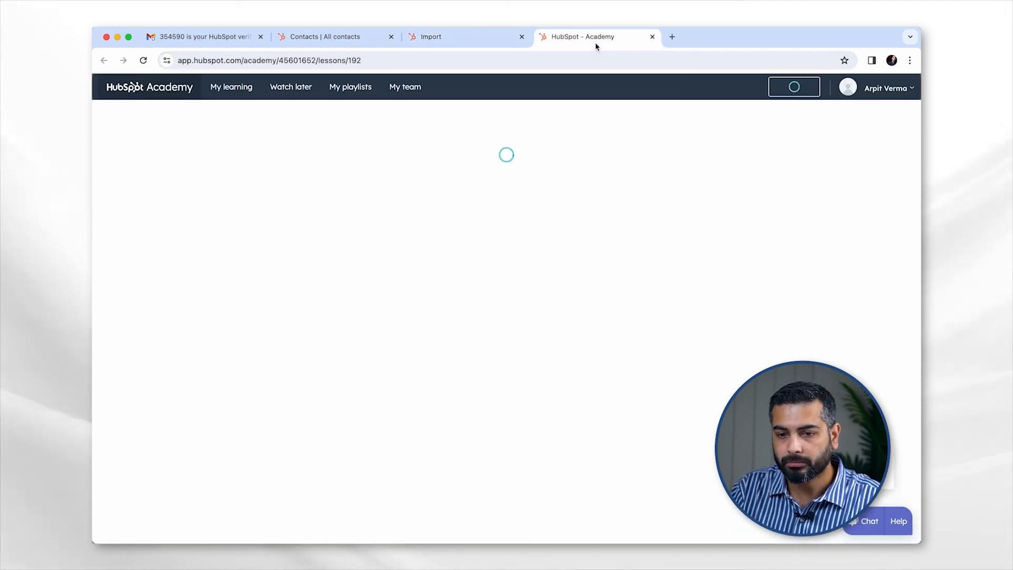
- Scroll through the 'How does importing into HubSpot work?' Academy lesson
scroll(457, 293, "down", 3)
scroll(457, 293, "down", 2)
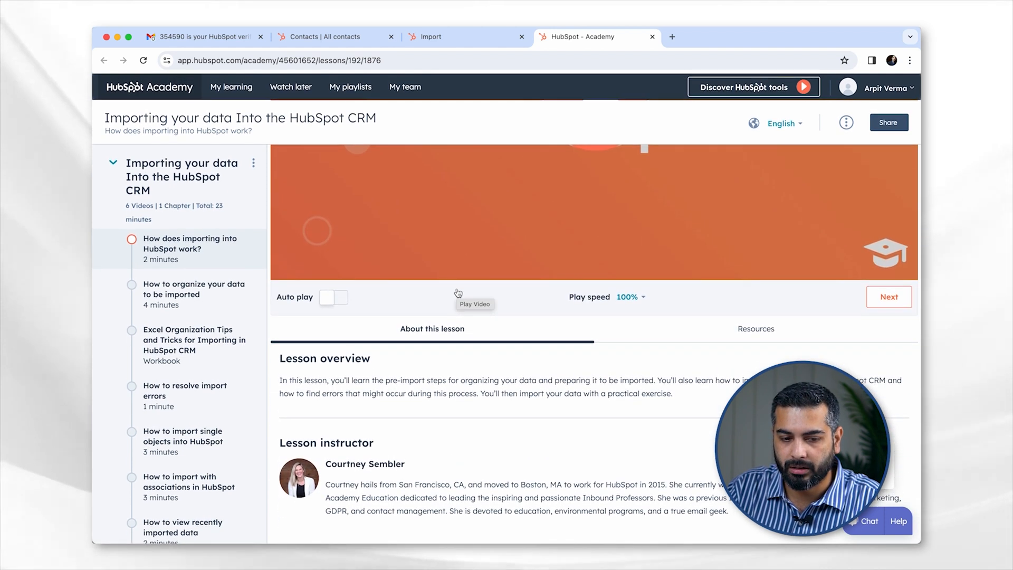
scroll(458, 293, "up", 5)
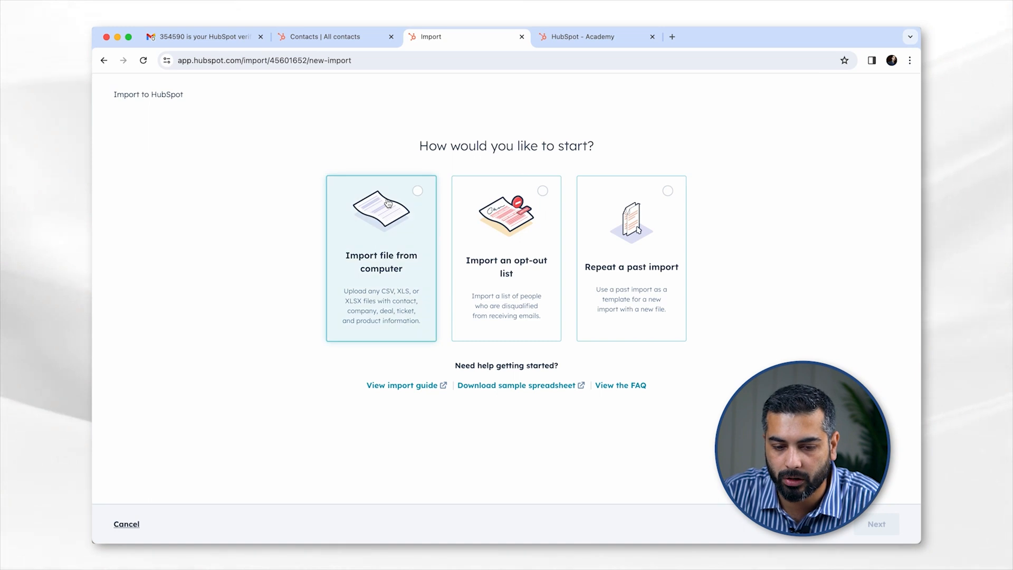
- Choose Import file from computer and view the 'Set up your import files' article
left_click(388, 203)
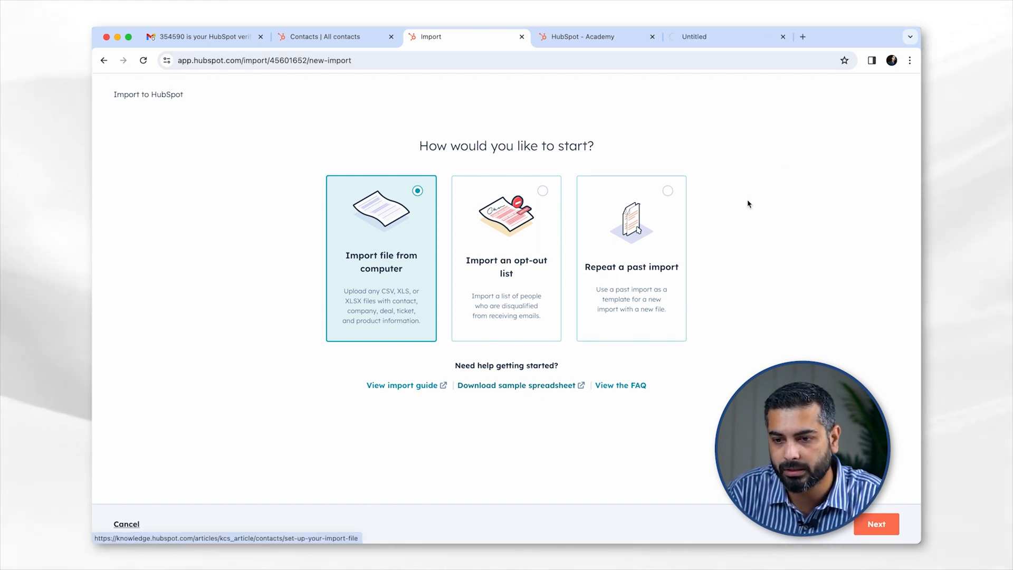
left_click(721, 44)
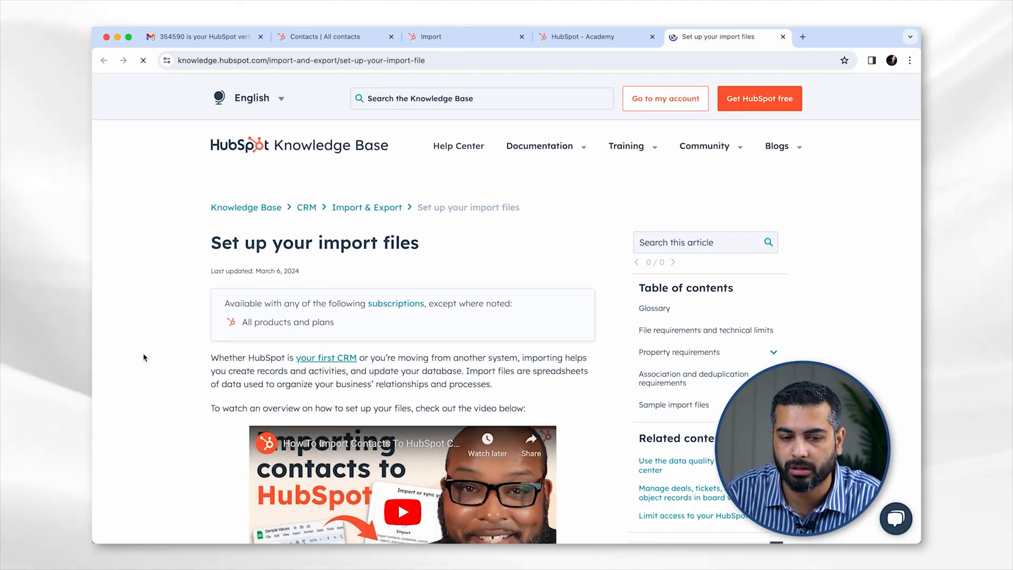
- Scroll the article down to the XLSX/CSV sample files for contacts, companies, deals, tickets and more
scroll(143, 358, "down", 15)
scroll(144, 353, "down", 8)
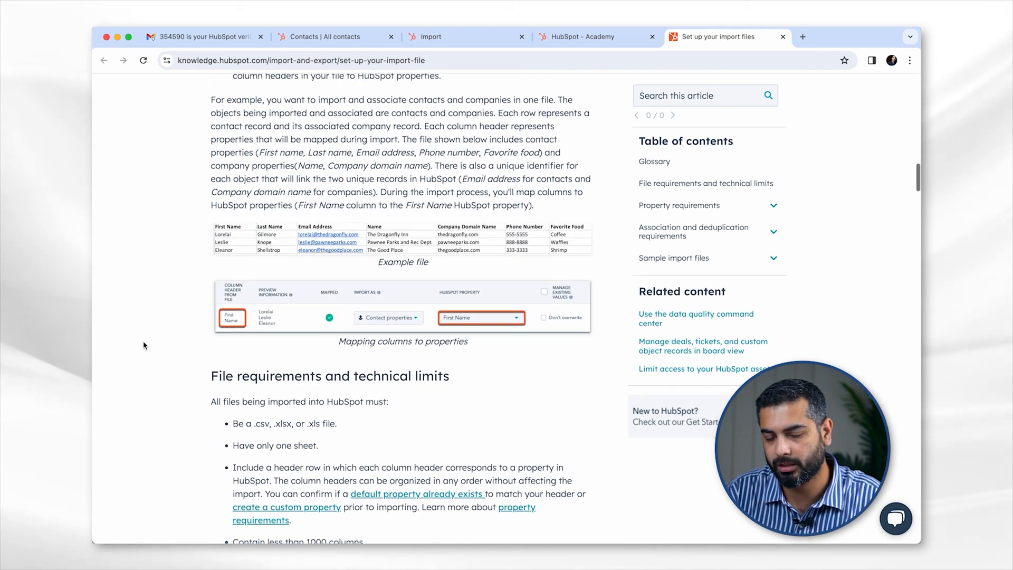
scroll(143, 343, "down", 7)
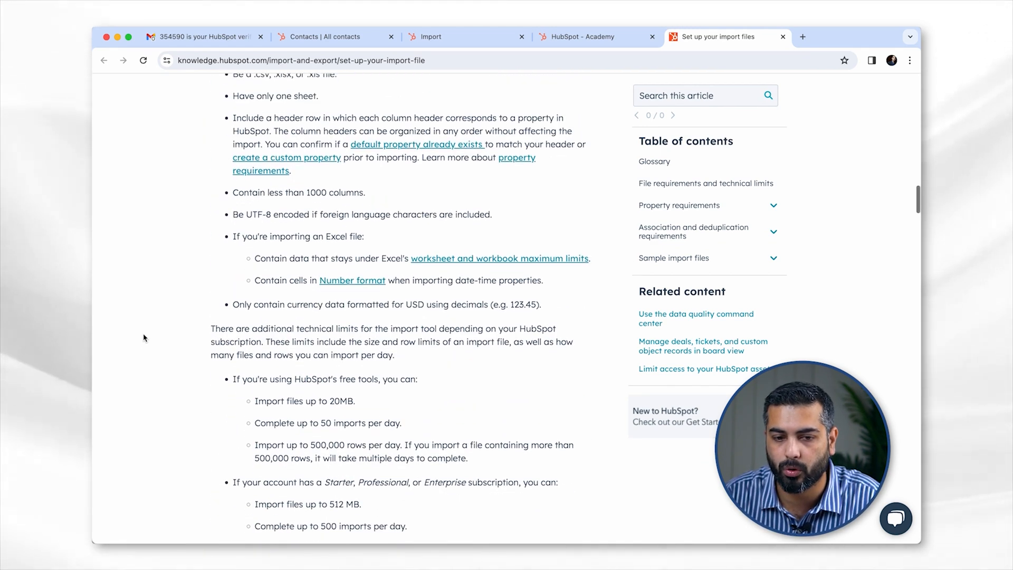
scroll(143, 337, "down", 8)
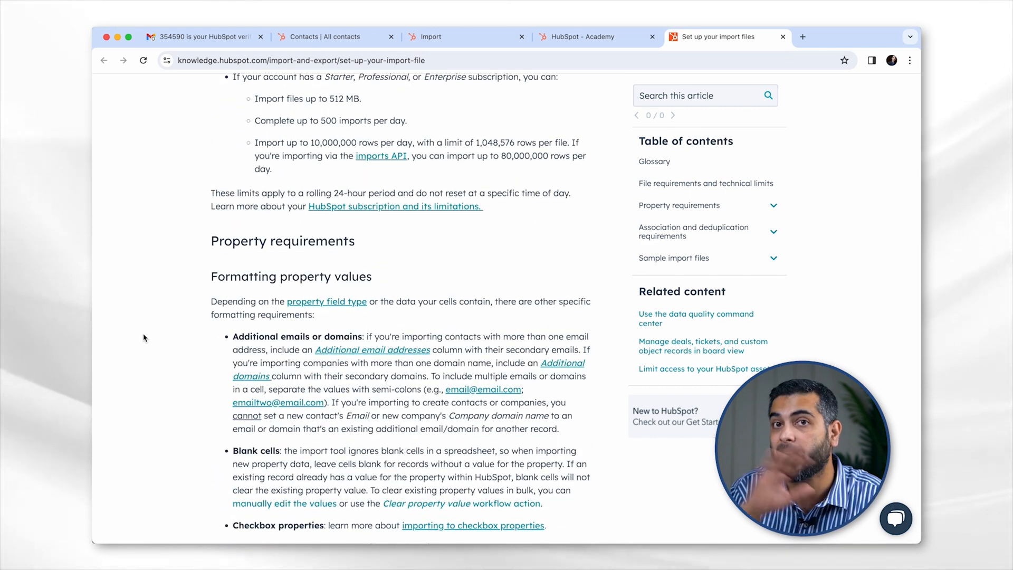
scroll(144, 337, "down", 15)
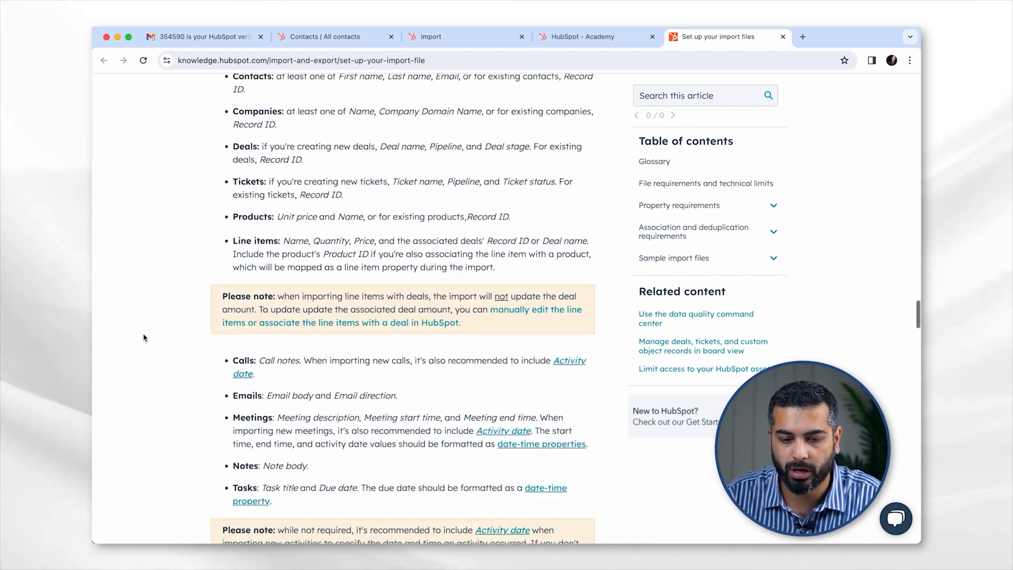
scroll(144, 338, "down", 20)
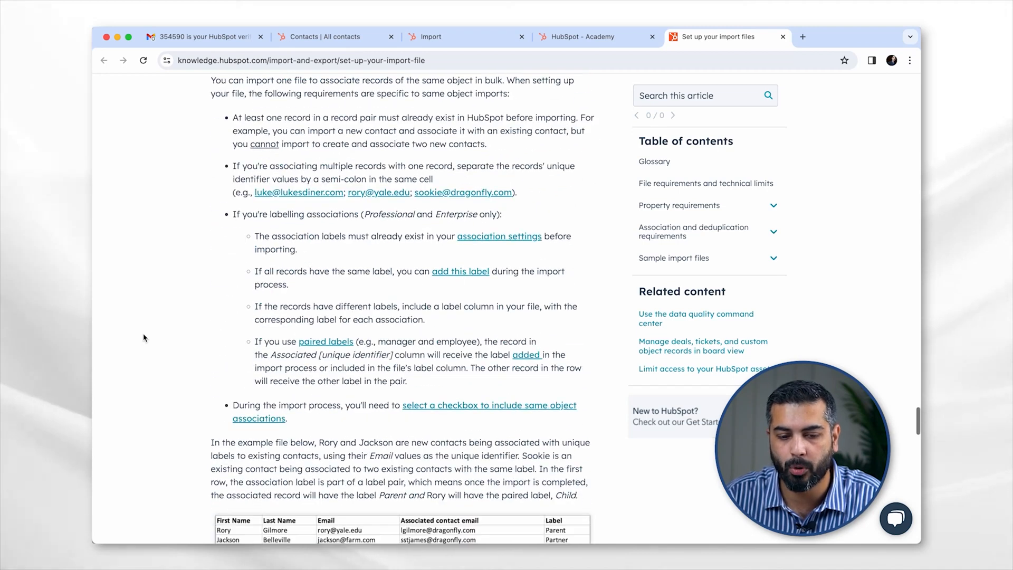
scroll(144, 338, "down", 4)
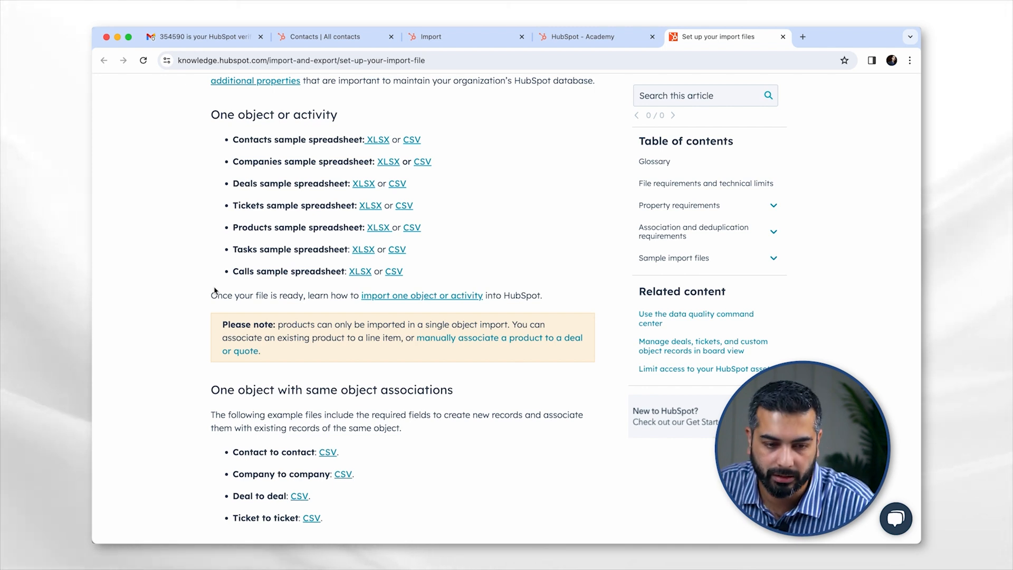
- Open 'HubSpot example - Contacts import file.xlsx' from Finder's Downloads folder in Excel
left_click(491, 47)
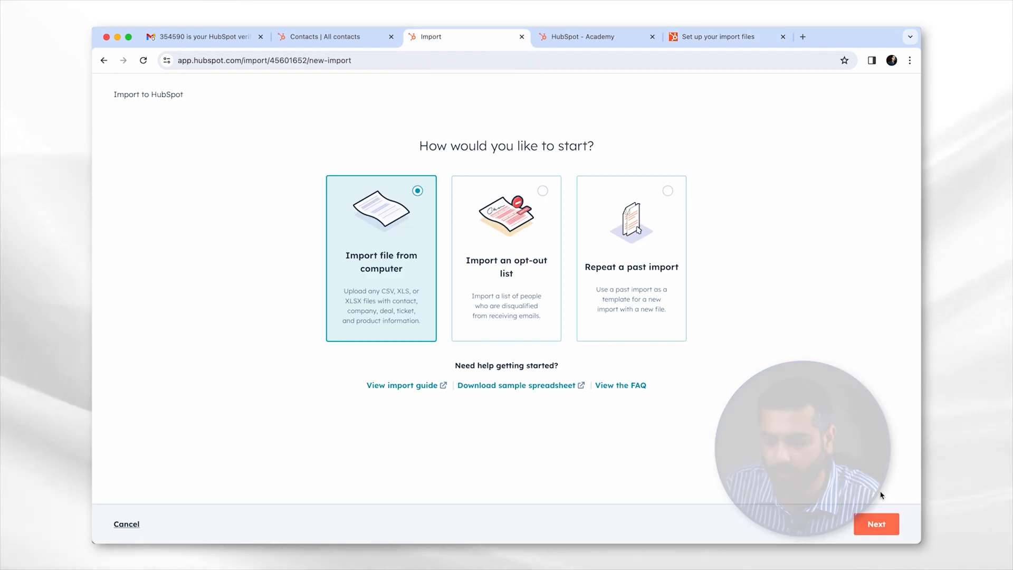
mouse_move(357, 527)
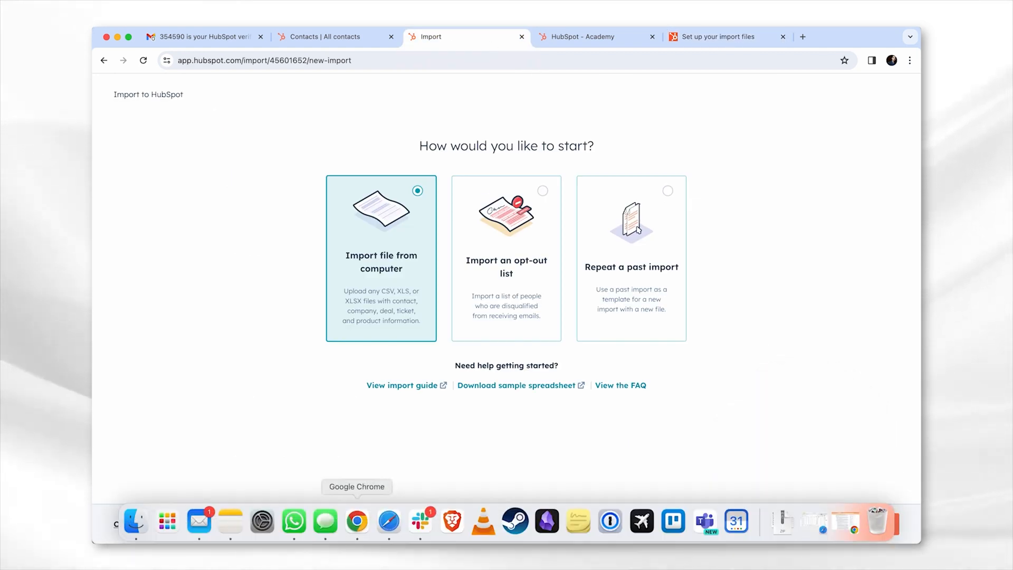
left_click(135, 521)
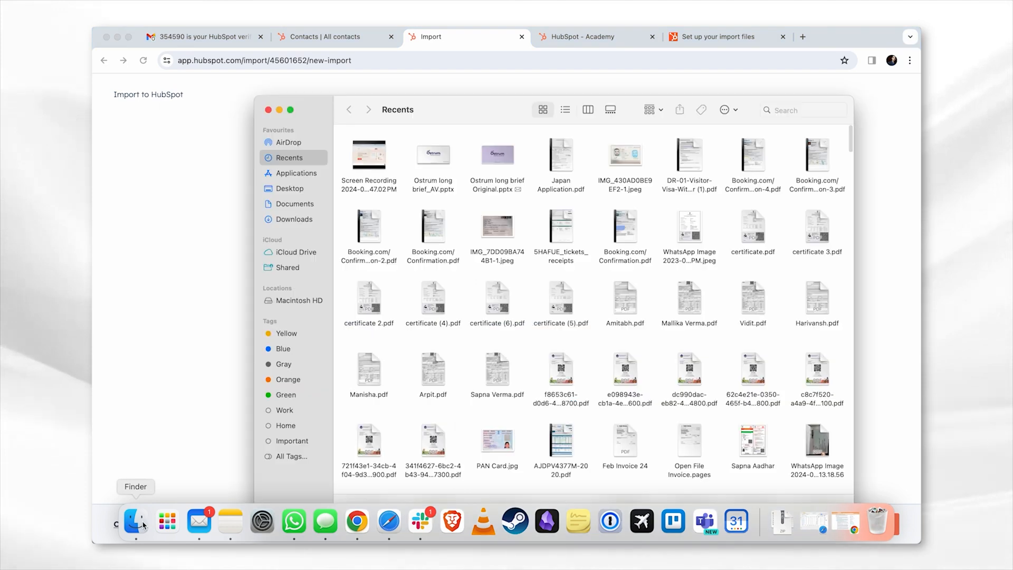
left_click(292, 219)
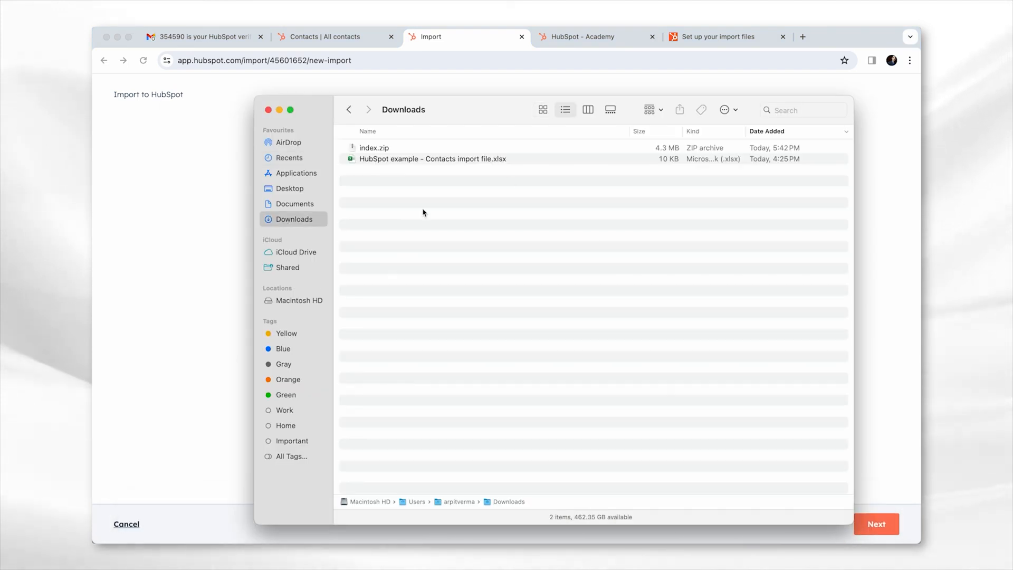
left_click(397, 160)
double_click(397, 161)
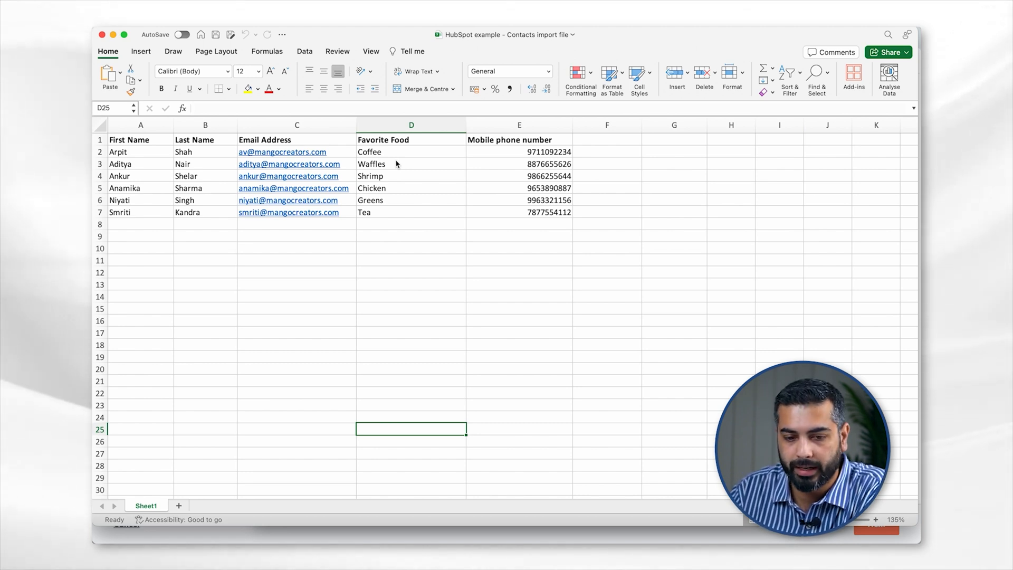
- Review the six contacts' First Name, Last Name, Email Address, Favorite Food and Mobile columns, then close Excel
left_click(129, 155)
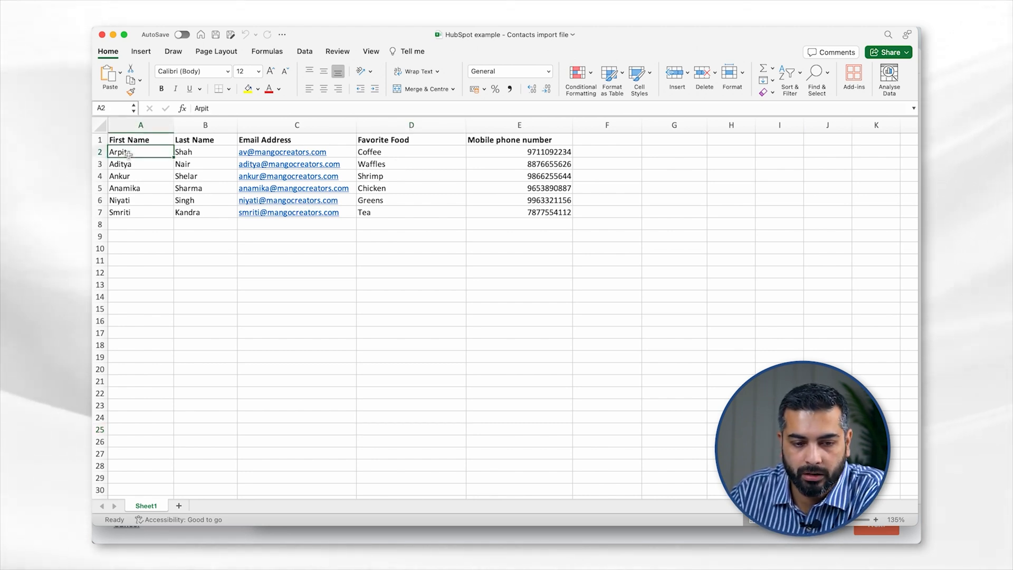
key("shift+Down")
key("shift+Down")
key("shift+Down")
key("shift+Down")
key("shift+Down")
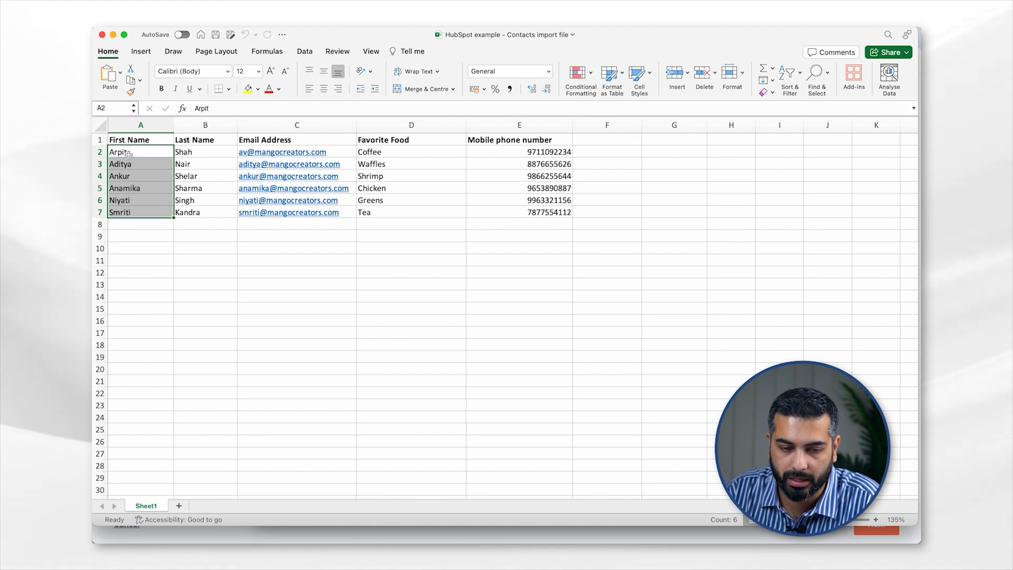
key("Right")
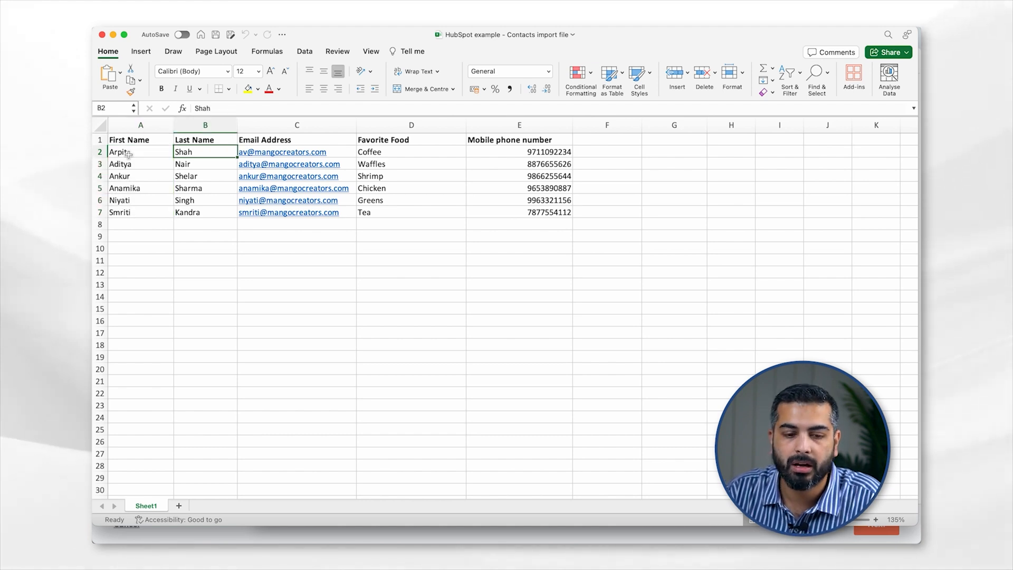
key("Right")
key("Right")
key("Right")
key("Left")
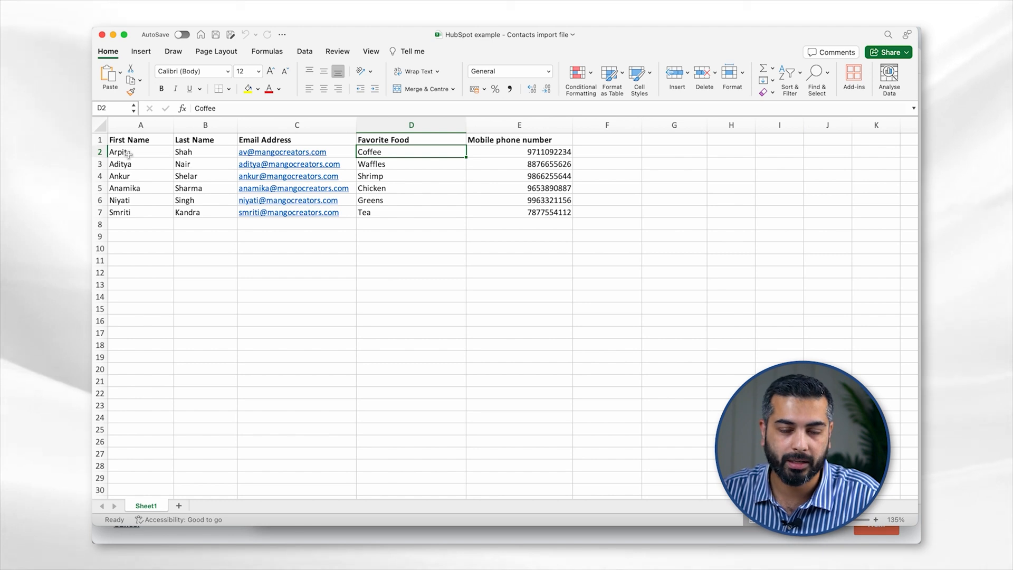
key("Left")
key("Left")
key("Left")
key("Down")
key("Down")
key("Down")
key("Down")
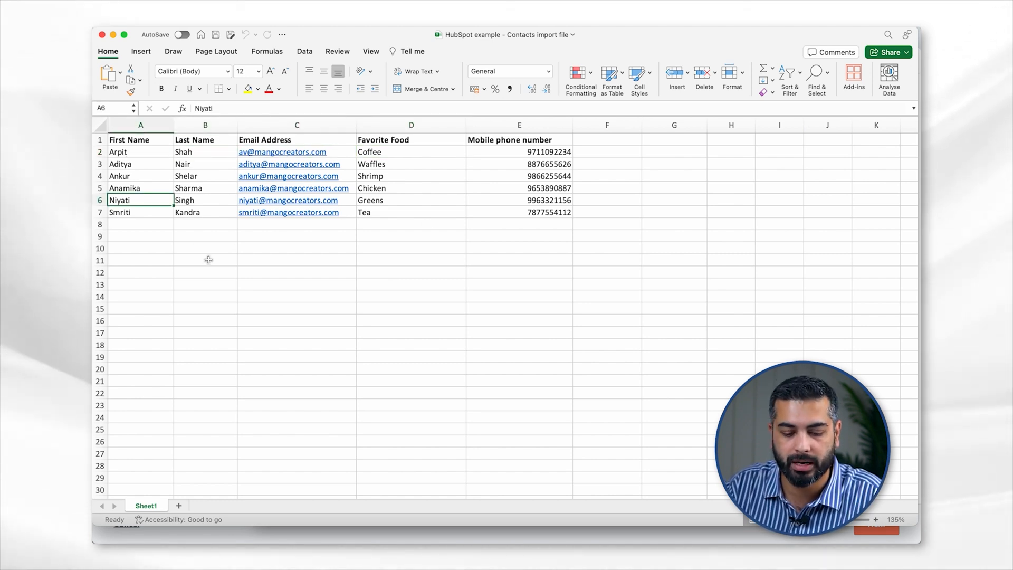
left_click(102, 35)
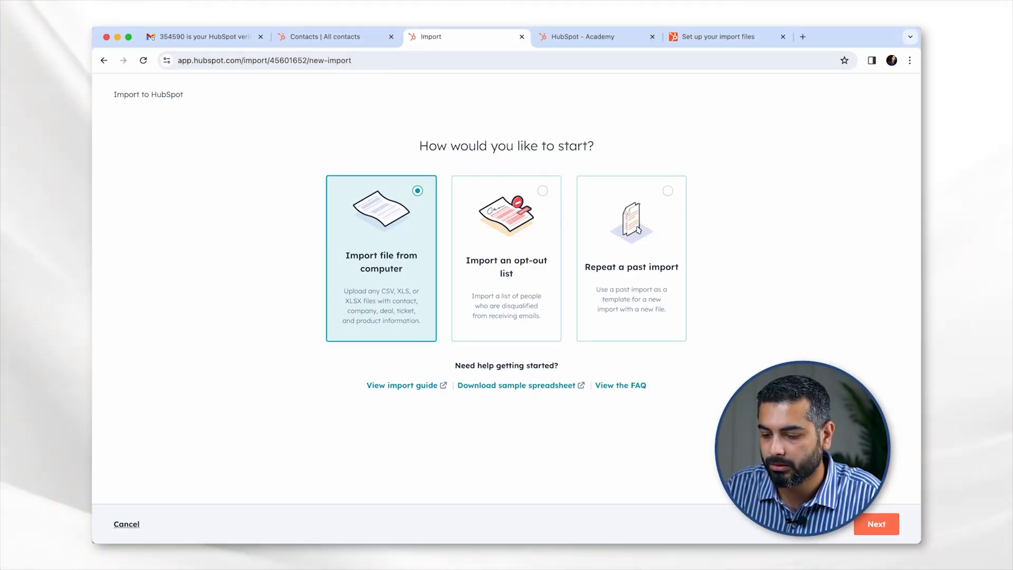
- In the import wizard, choose to import One file containing One object
left_click(876, 524)
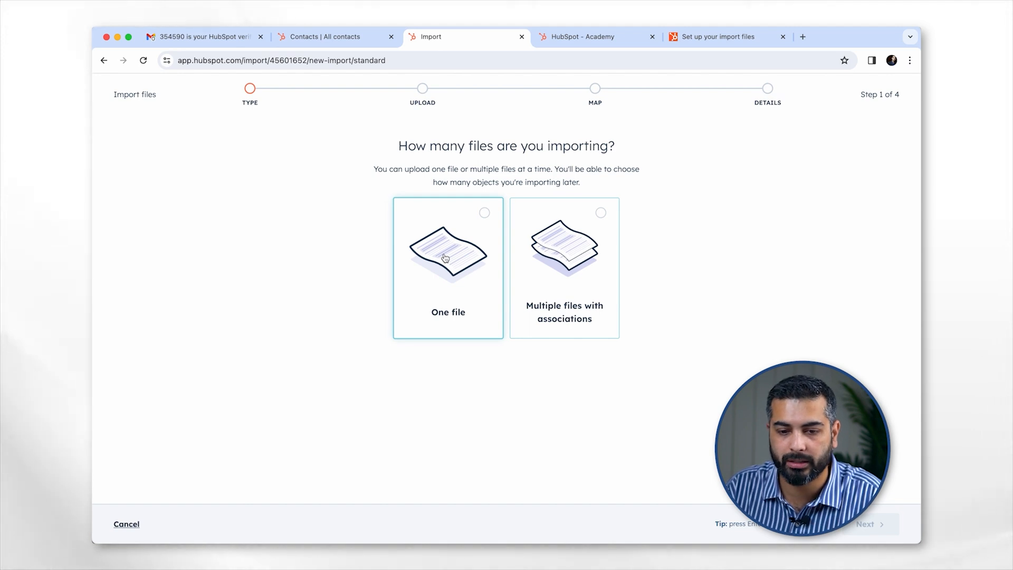
left_click(445, 258)
left_click(874, 524)
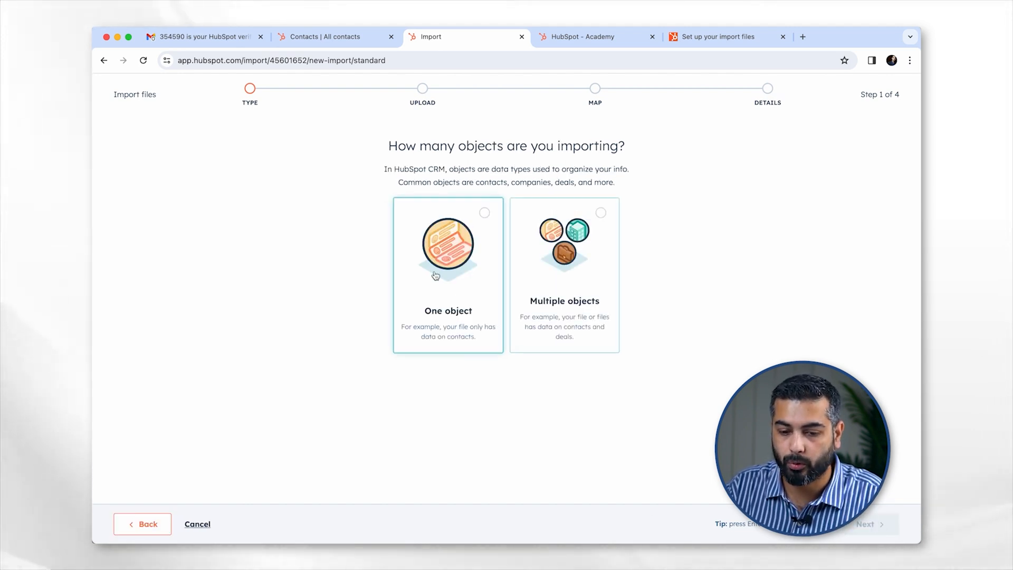
left_click(434, 270)
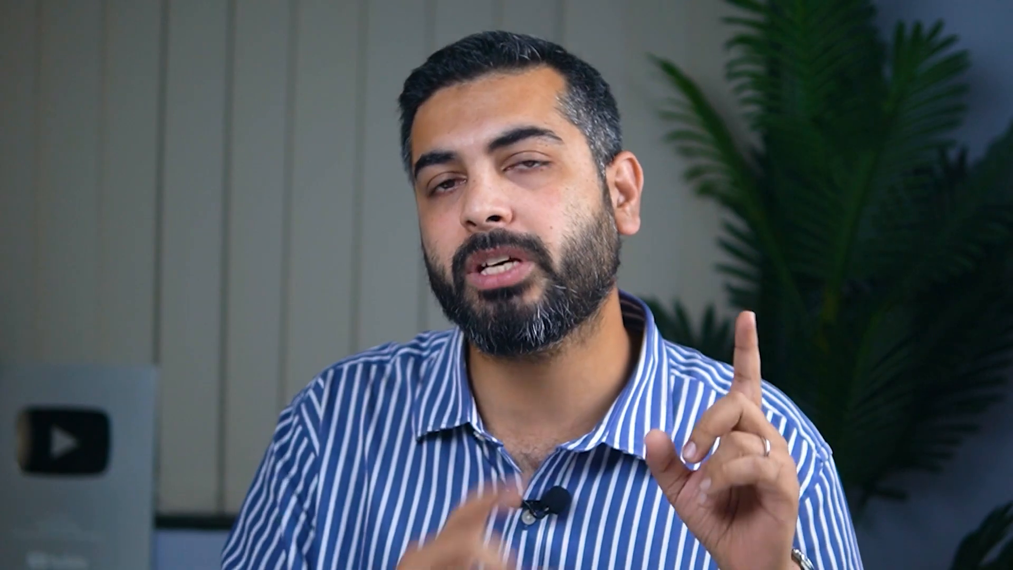
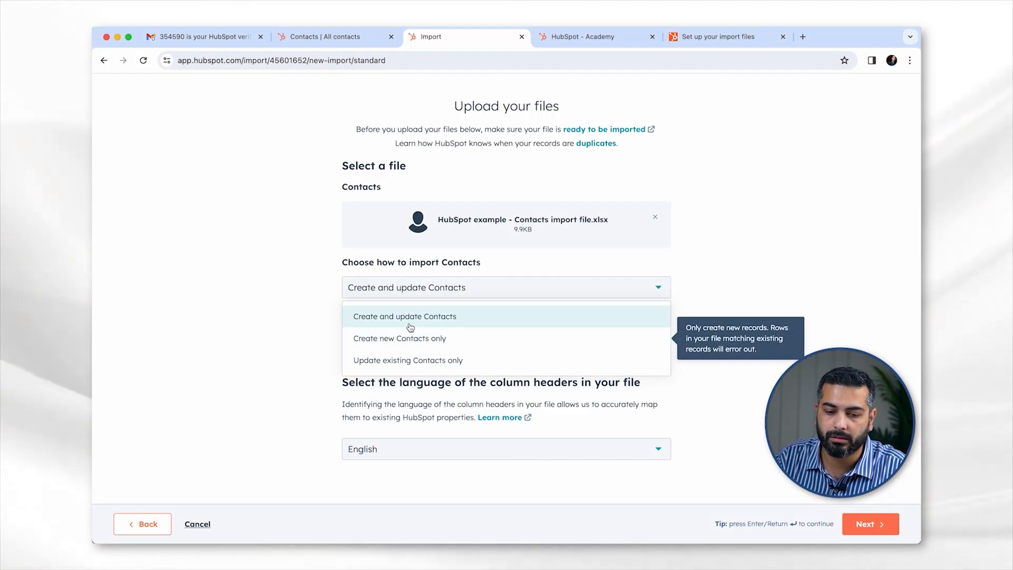
- Keep 'Create and update Contacts', check the spreadsheet in Excel, then upload HubSpot example - Contacts import file.xlsx
left_click(403, 316)
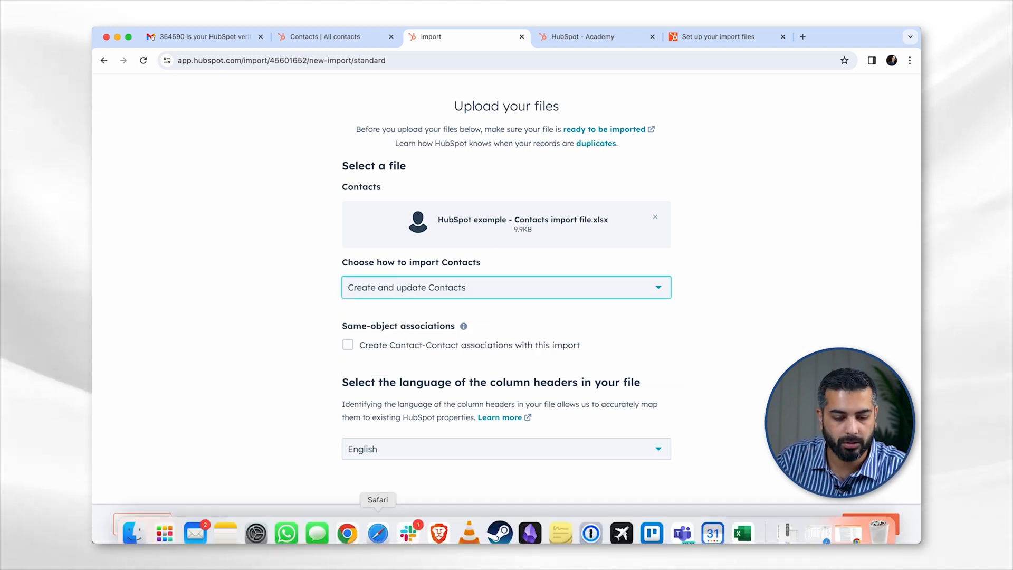
left_click(137, 522)
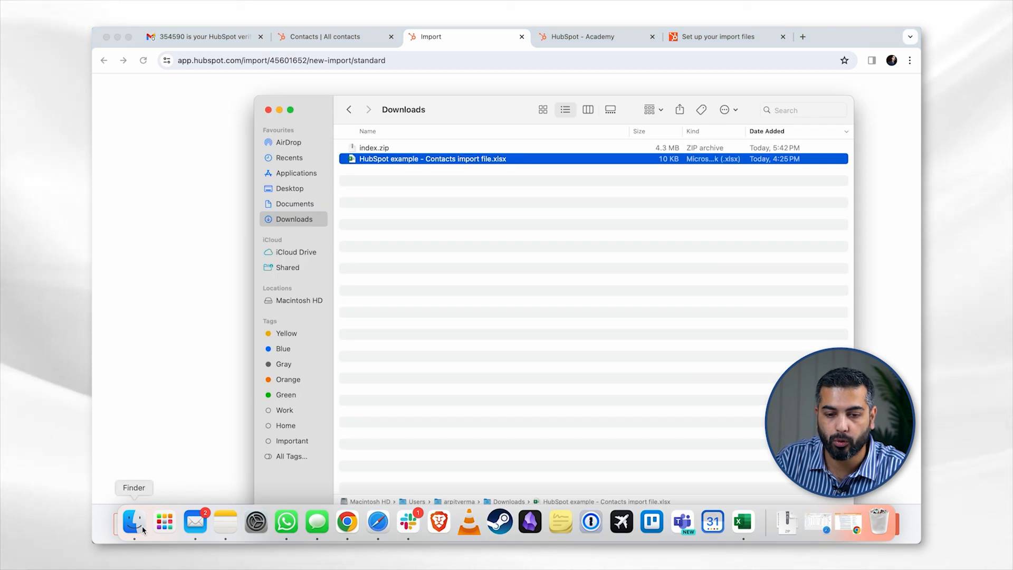
double_click(416, 158)
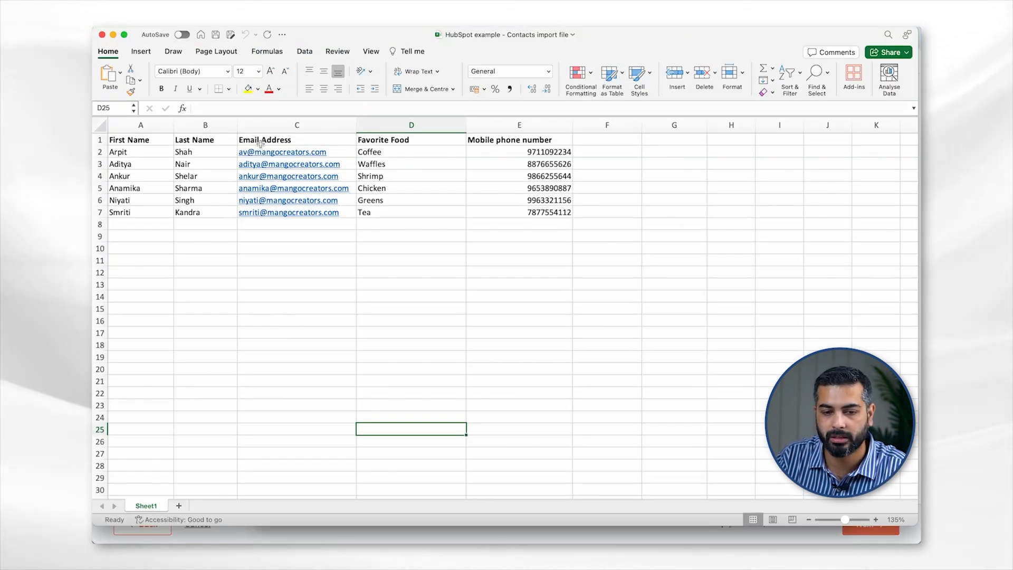
left_click(102, 35)
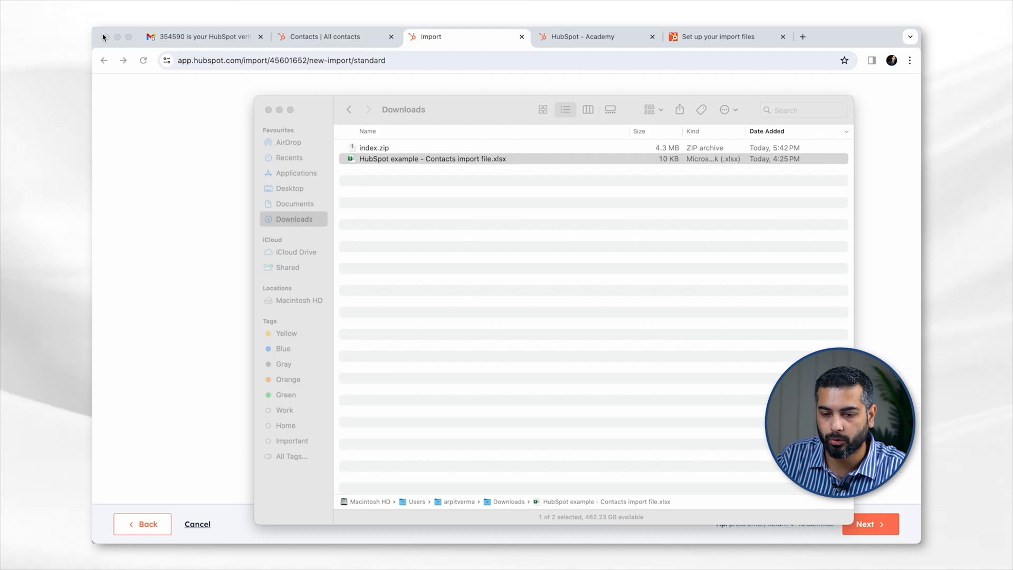
key("Return")
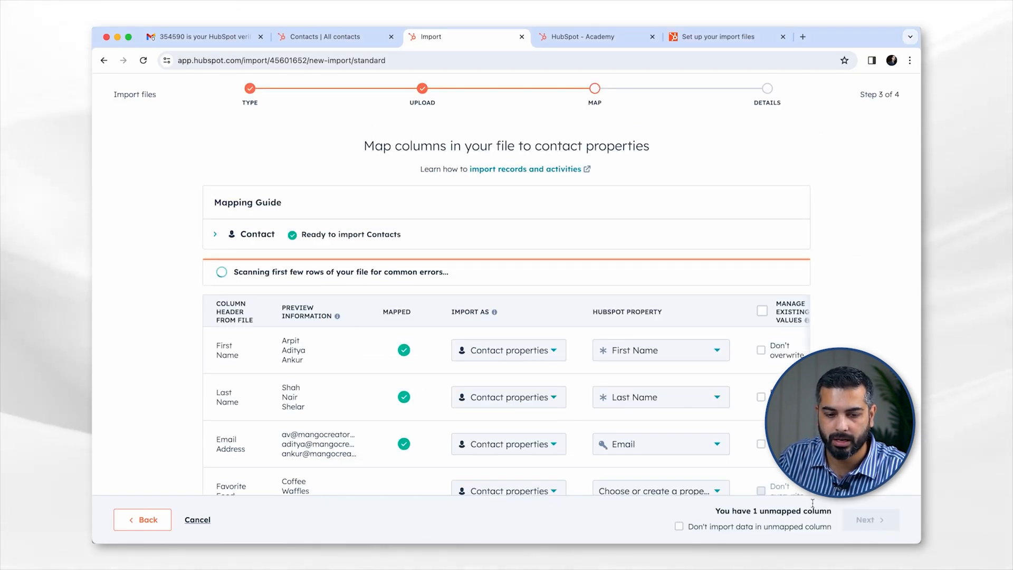
- Scroll the mapping table and open the HubSpot property choices for the Favorite Food column
scroll(186, 358, "down", 3)
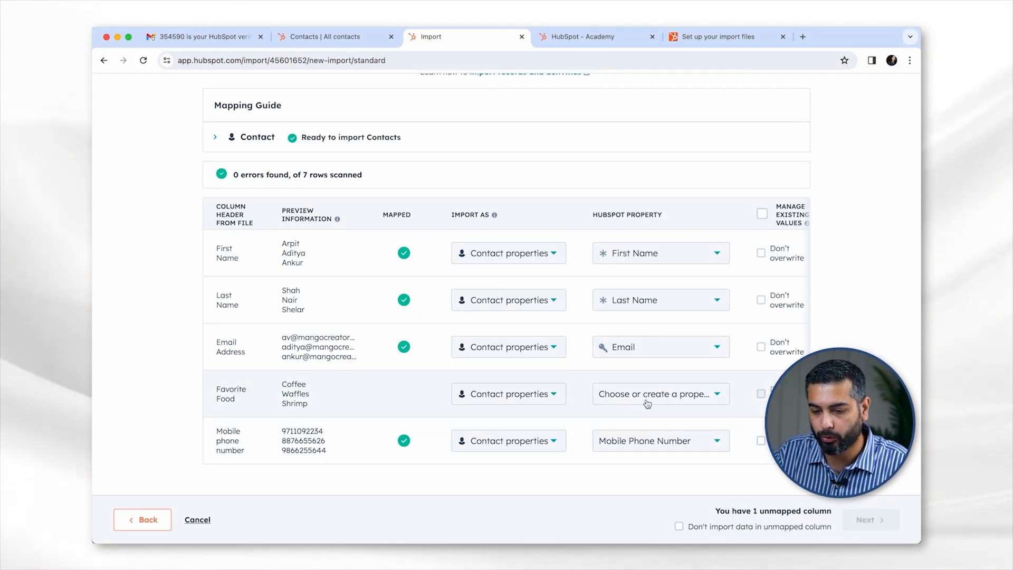
left_click(647, 402)
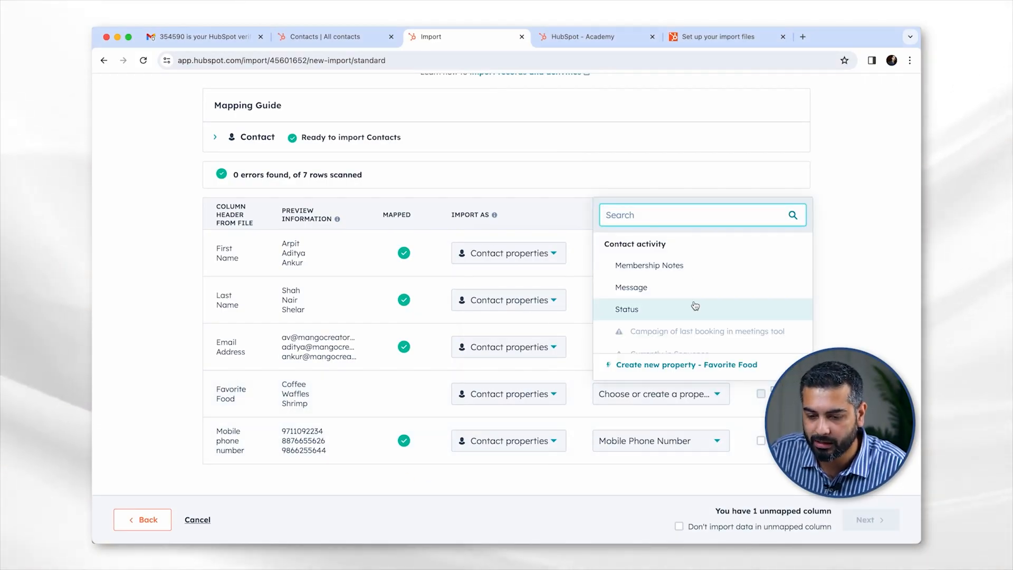
mouse_move(691, 305)
scroll(694, 304, "down", 1)
scroll(694, 305, "down", 1)
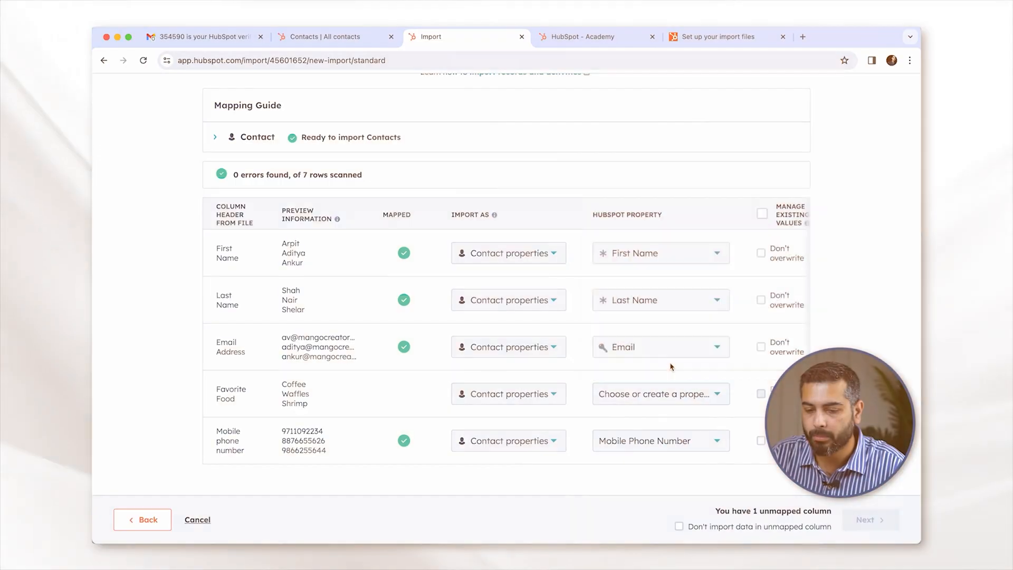
- Choose 'Create new property - Favorite Food' to begin the new property form
left_click(670, 364)
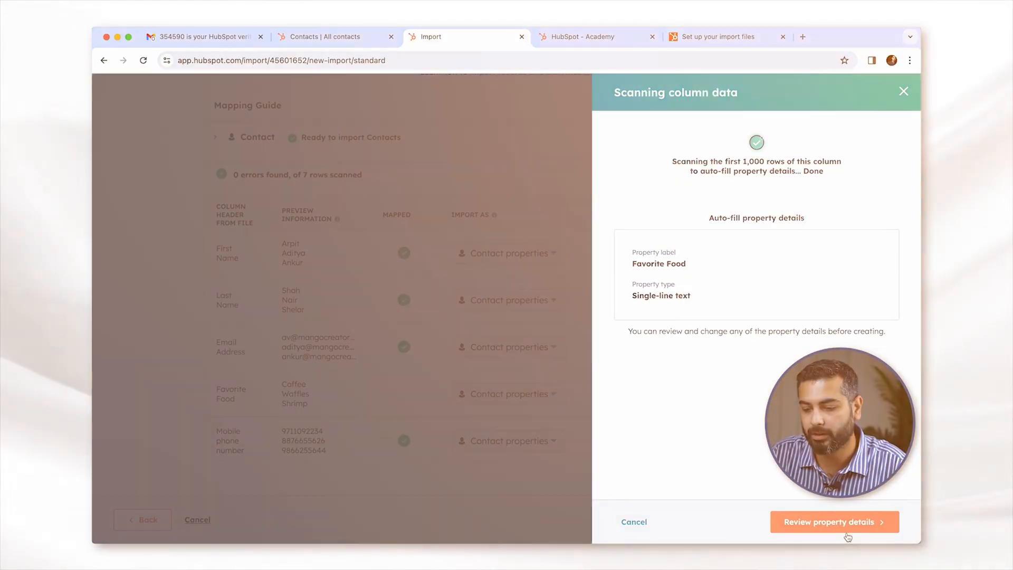
left_click(833, 521)
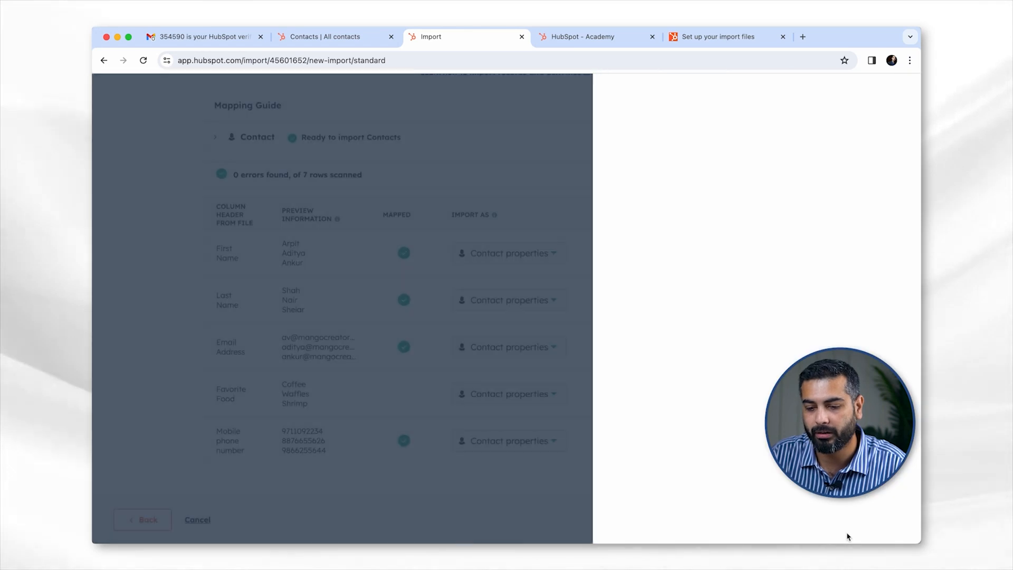
- Create Favorite Food as a Single-line text property so its column gets mapped
left_click(889, 523)
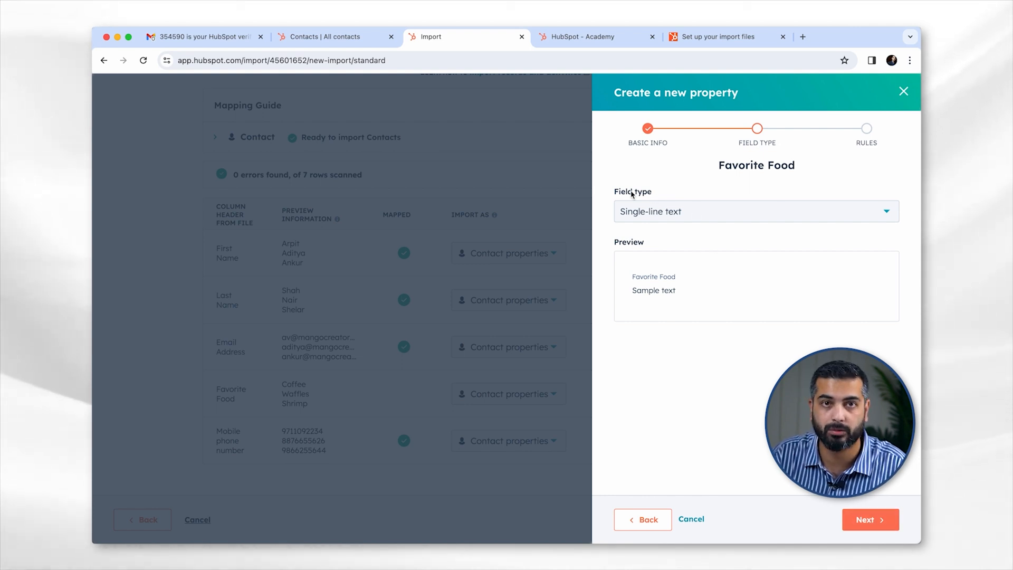
left_click(873, 520)
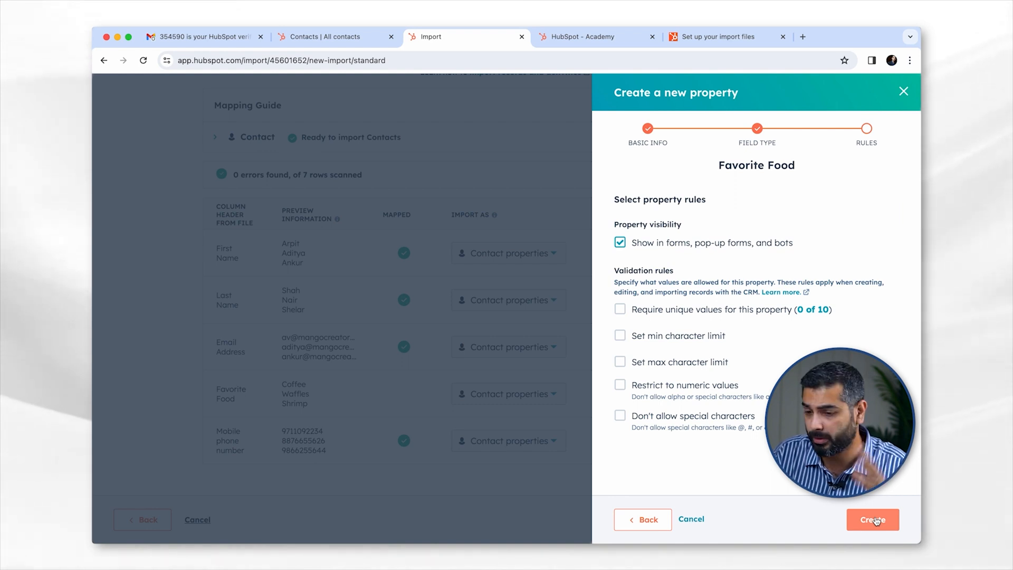
left_click(873, 519)
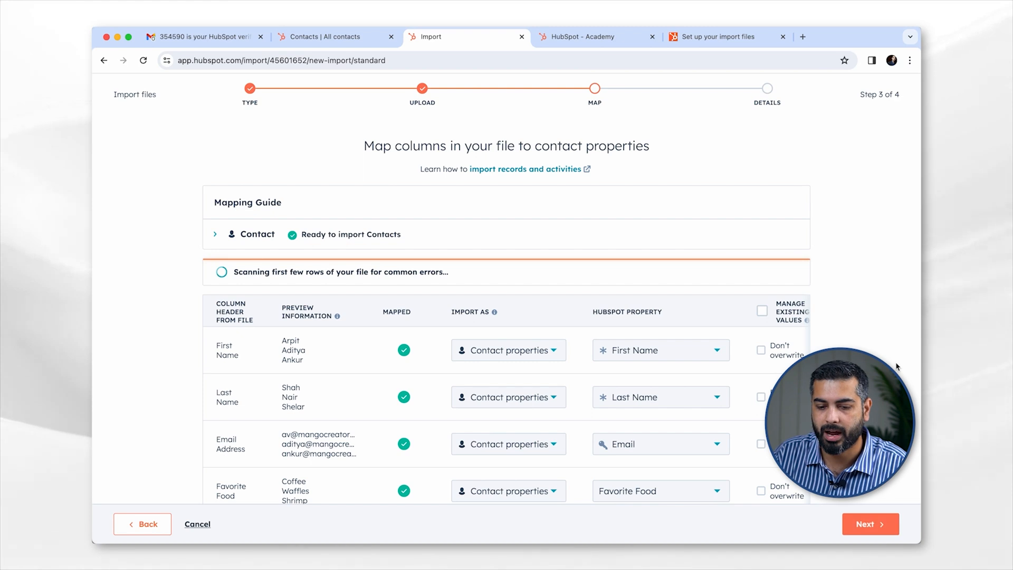
- Move past the completed mapping, agree to the consent statement, and finish the import
scroll(896, 365, "down", 3)
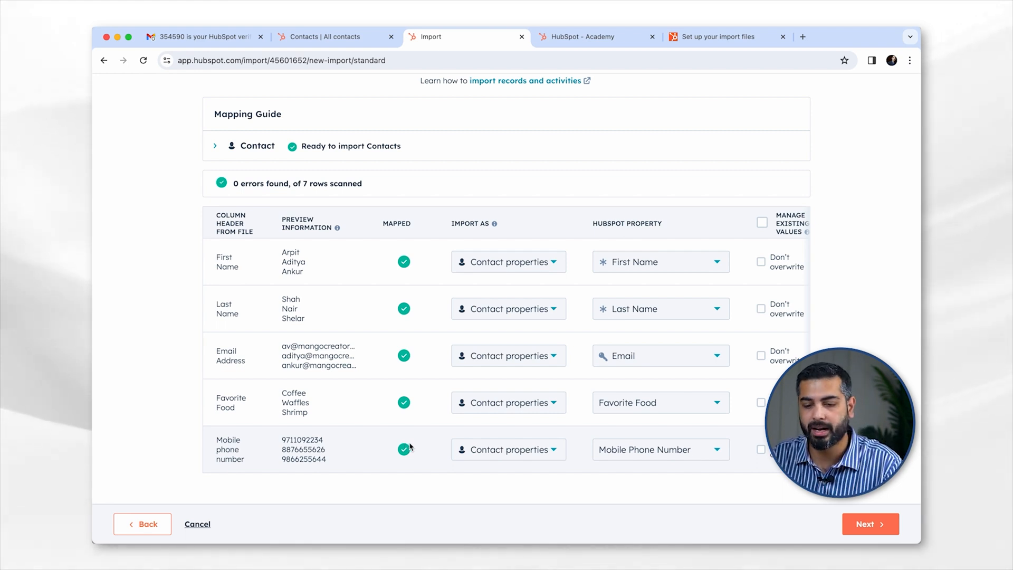
left_click(878, 525)
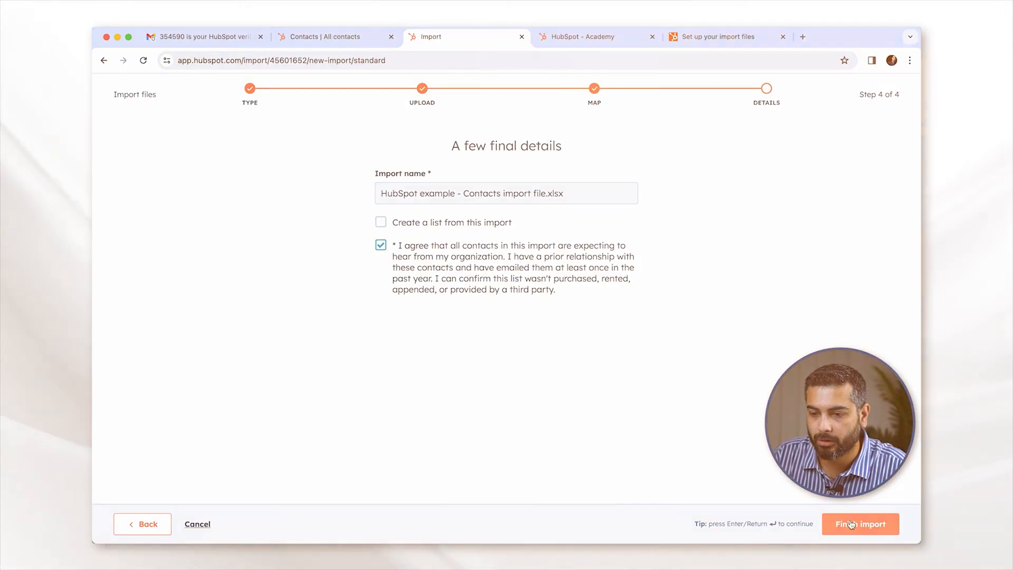
left_click(850, 524)
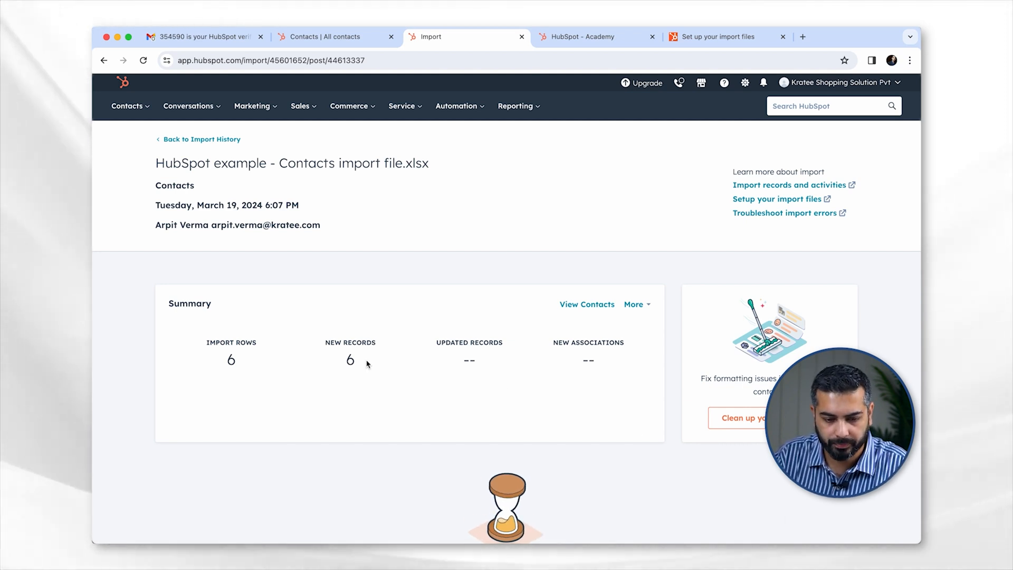
- Confirm the summary shows 6 new contacts created, then view the import-ready email in Gmail
scroll(367, 363, "down", 3)
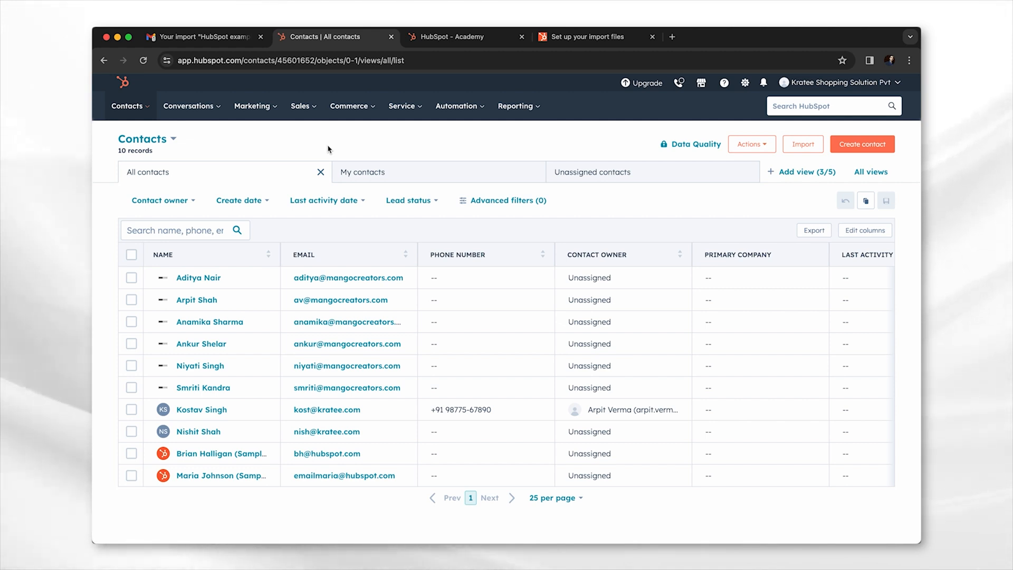
left_click(203, 36)
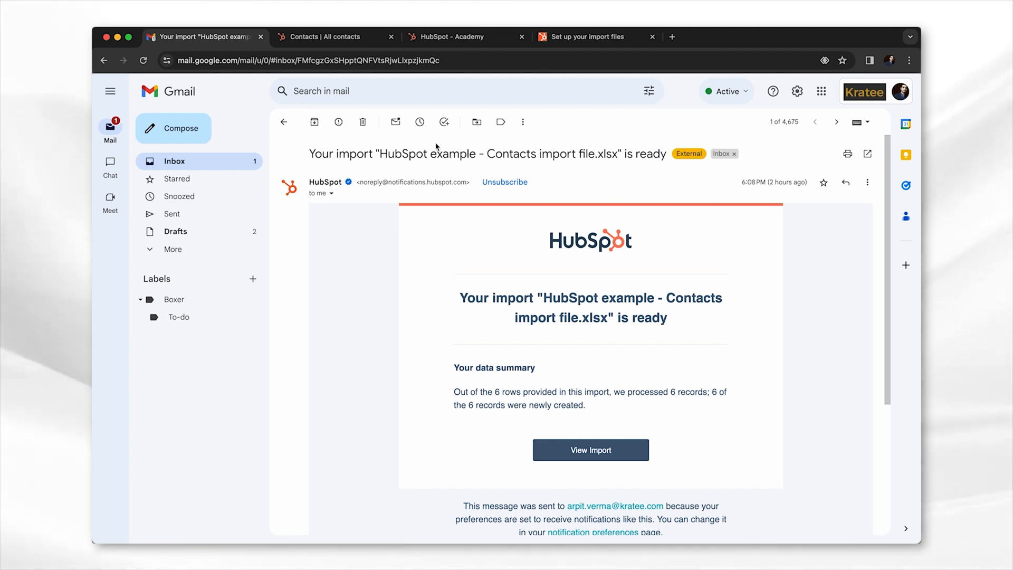
- Return to HubSpot's All contacts list showing 10 records
left_click(322, 42)
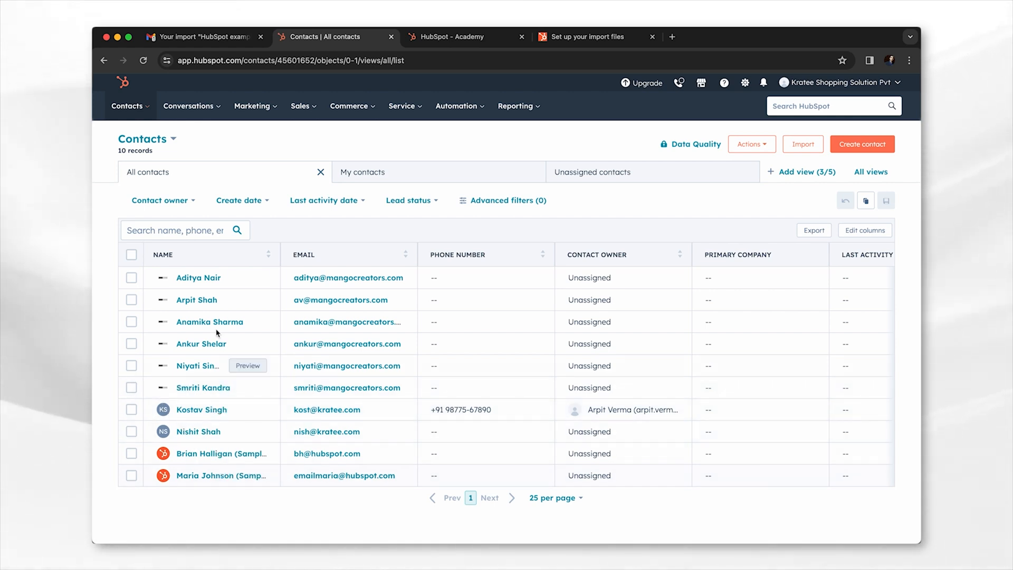
mouse_move(146, 106)
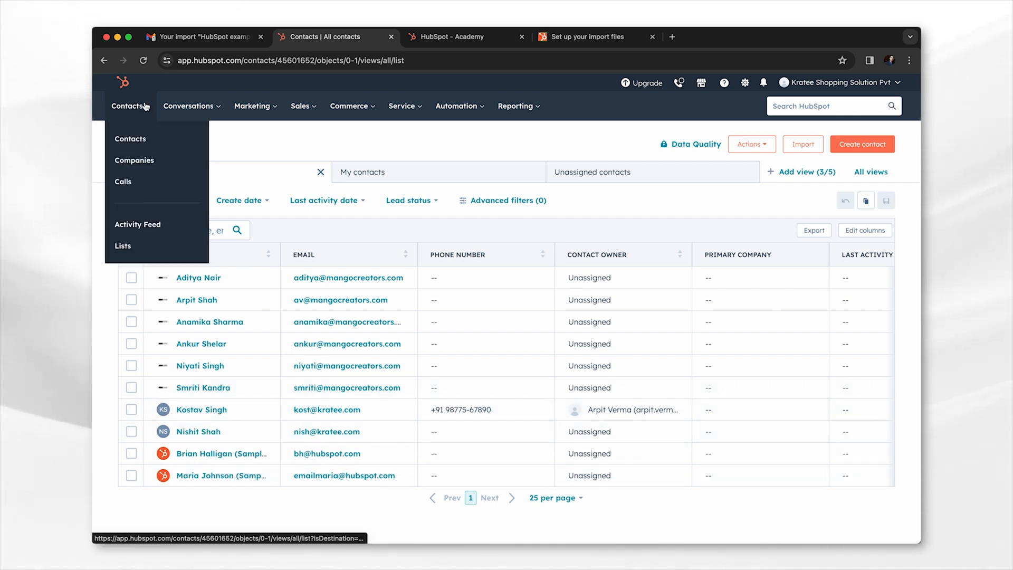
left_click(143, 137)
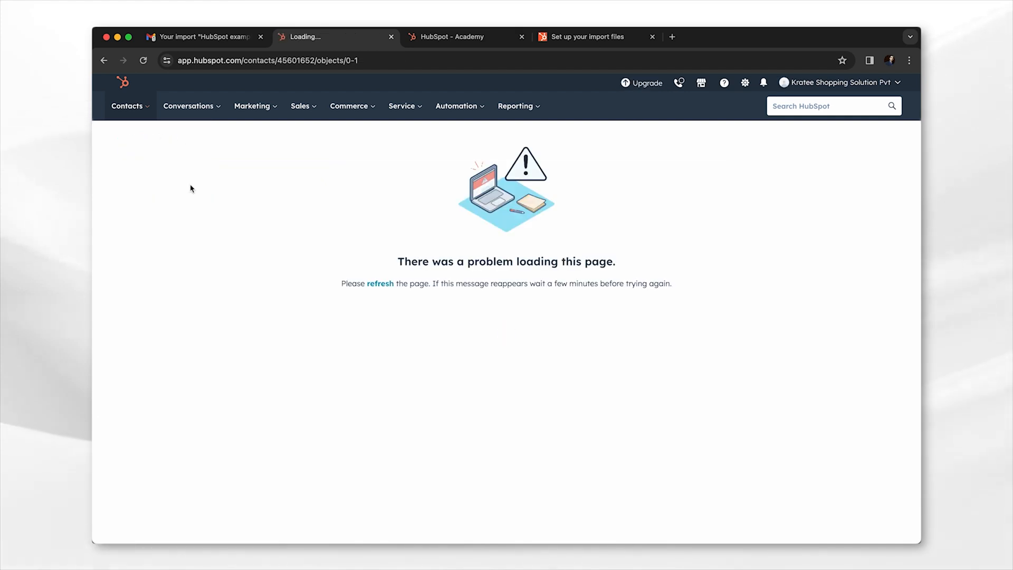
mouse_move(138, 106)
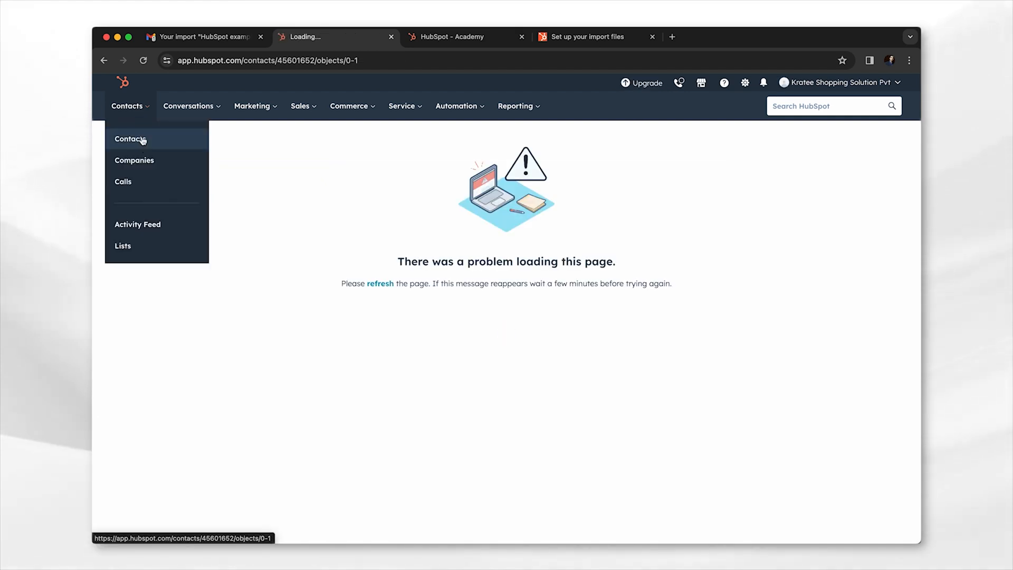
left_click(142, 139)
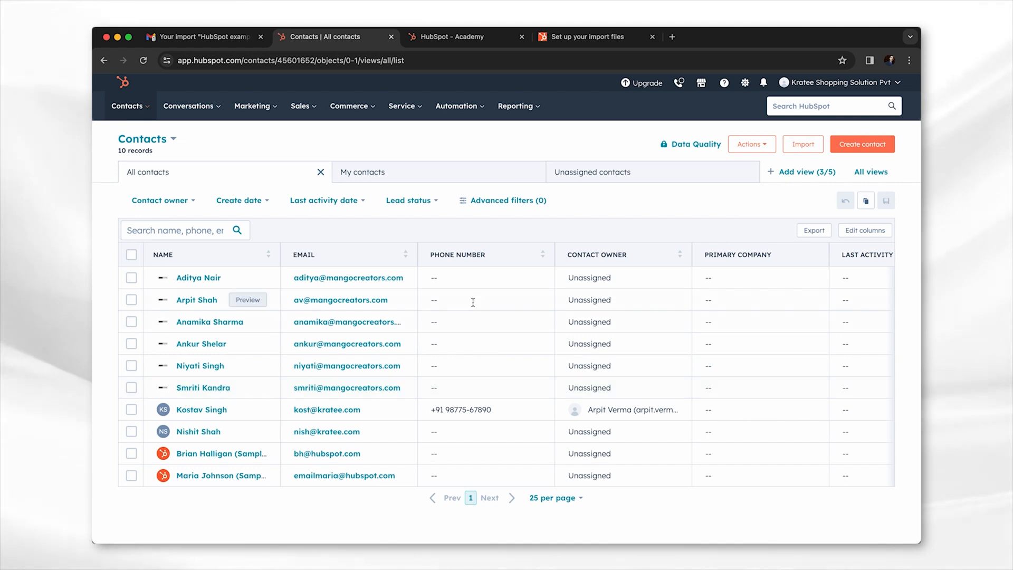
left_click(471, 280)
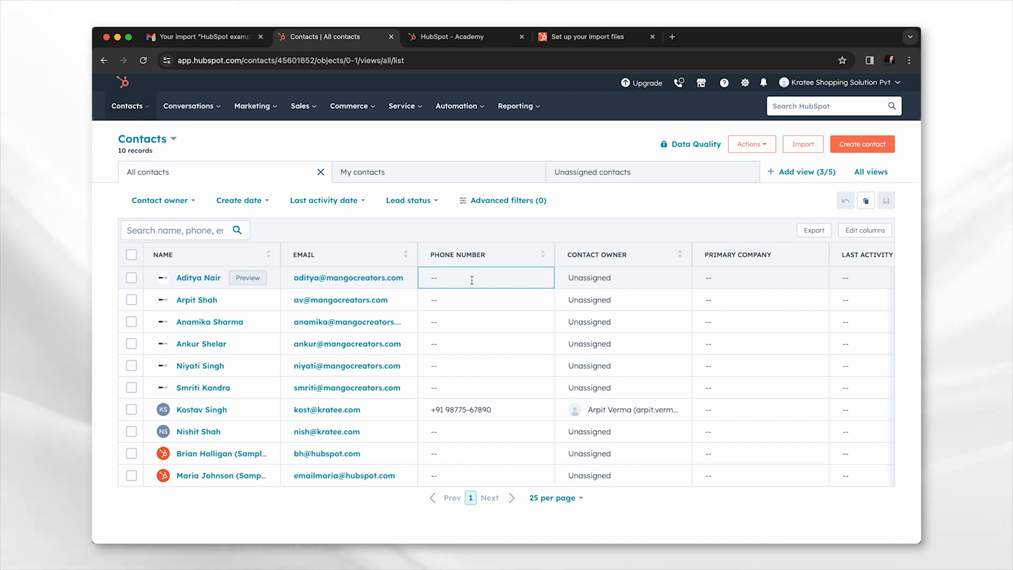
mouse_move(255, 521)
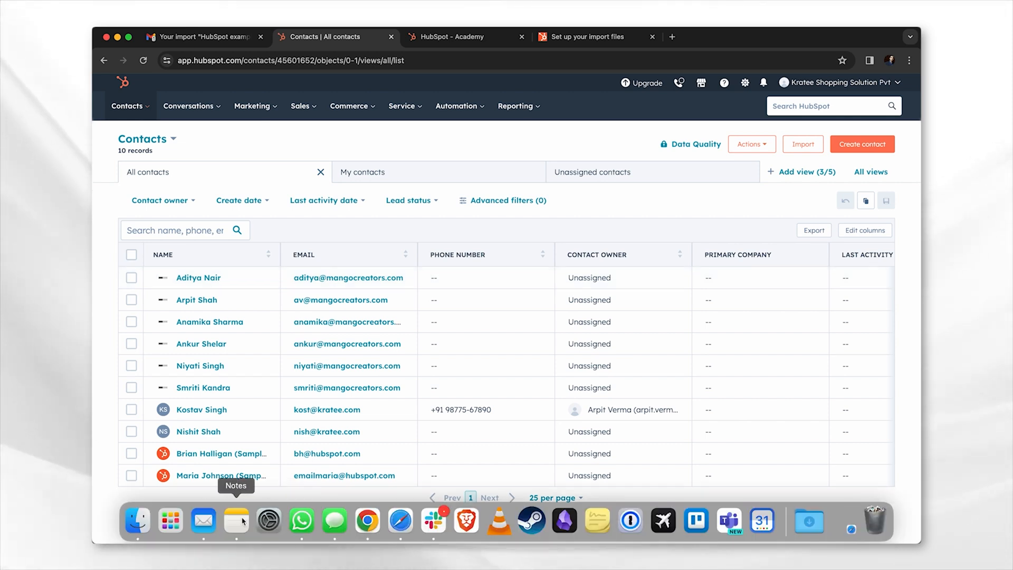
- Open HubSpot example - Contacts import file.xlsx from Desktop, review its mobile numbers, and close Excel
left_click(137, 520)
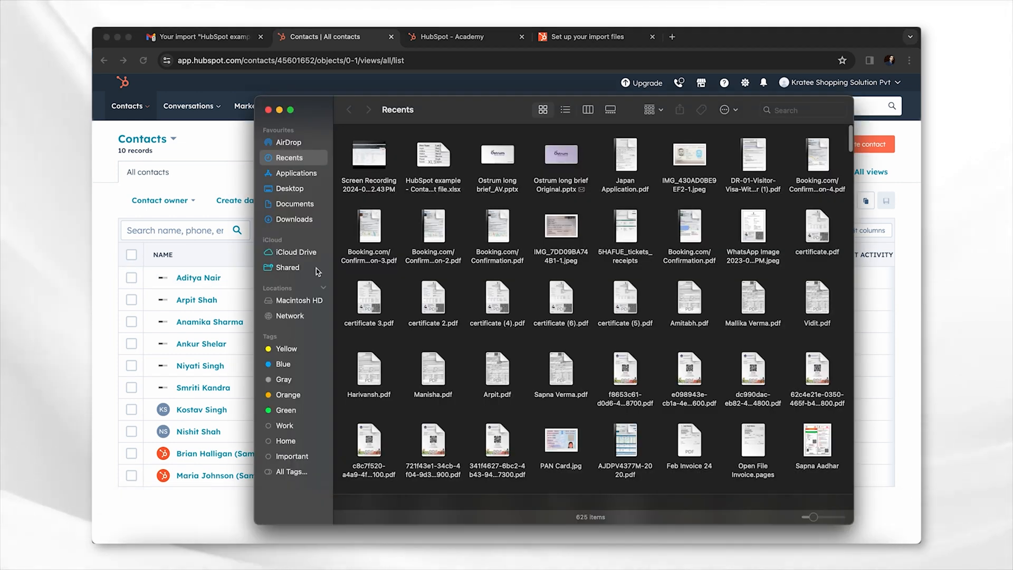
left_click(291, 189)
left_click(383, 160)
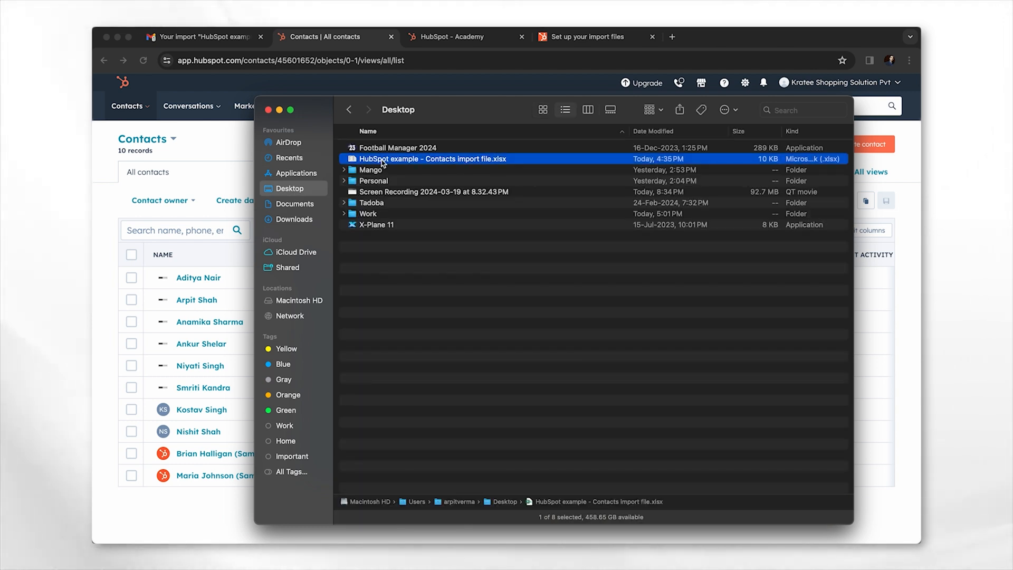
double_click(383, 162)
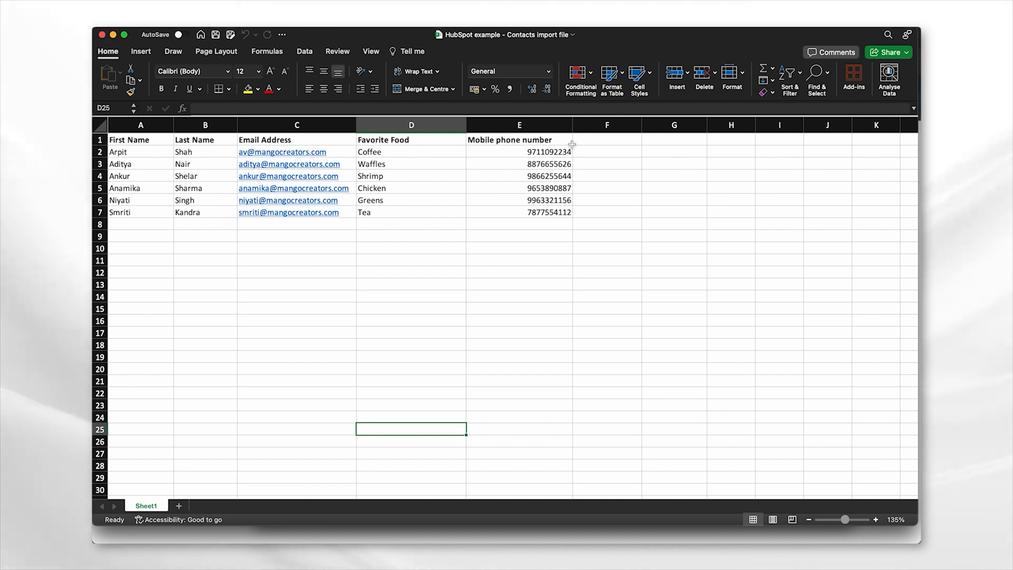
left_click(102, 36)
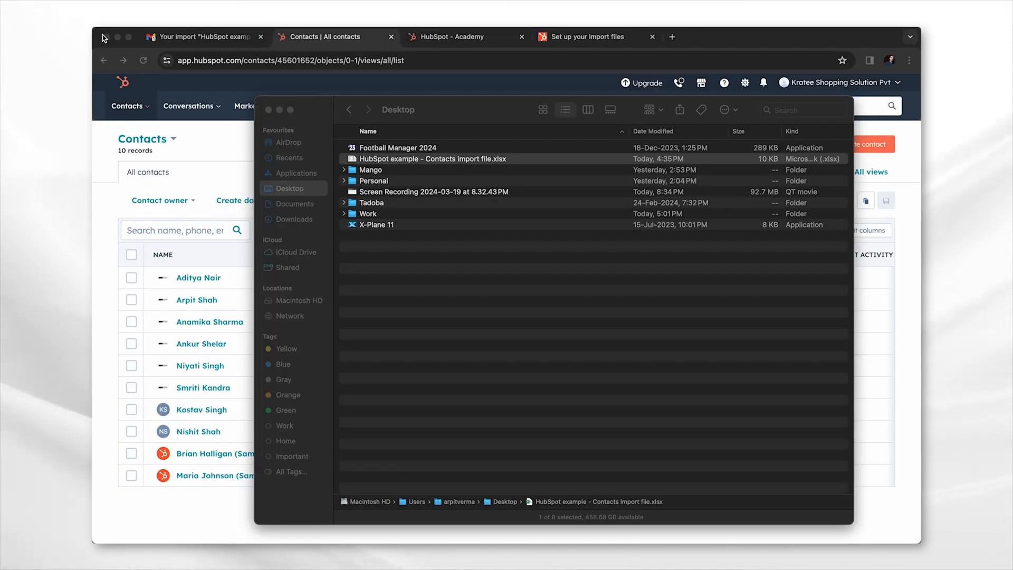
- Add the Mobile Phone Number column to the All contacts table by searching 'mob' in Edit columns
left_click(110, 196)
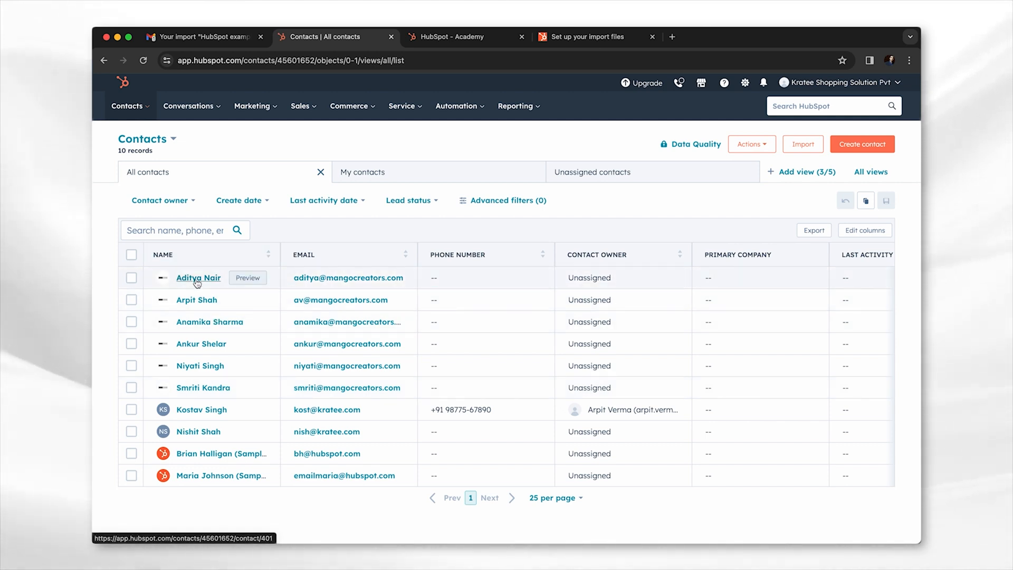
left_click(855, 232)
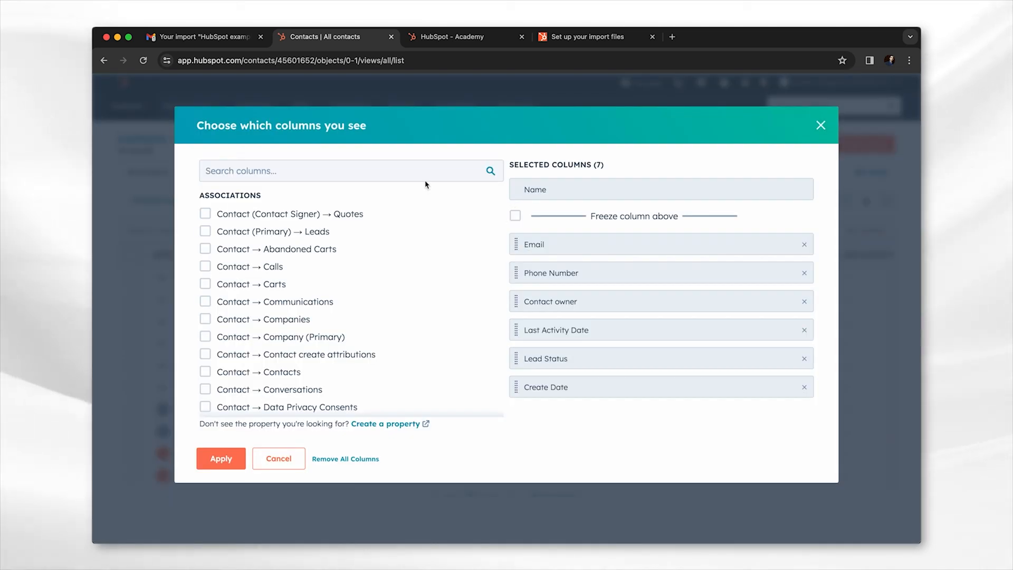
type("mobile")
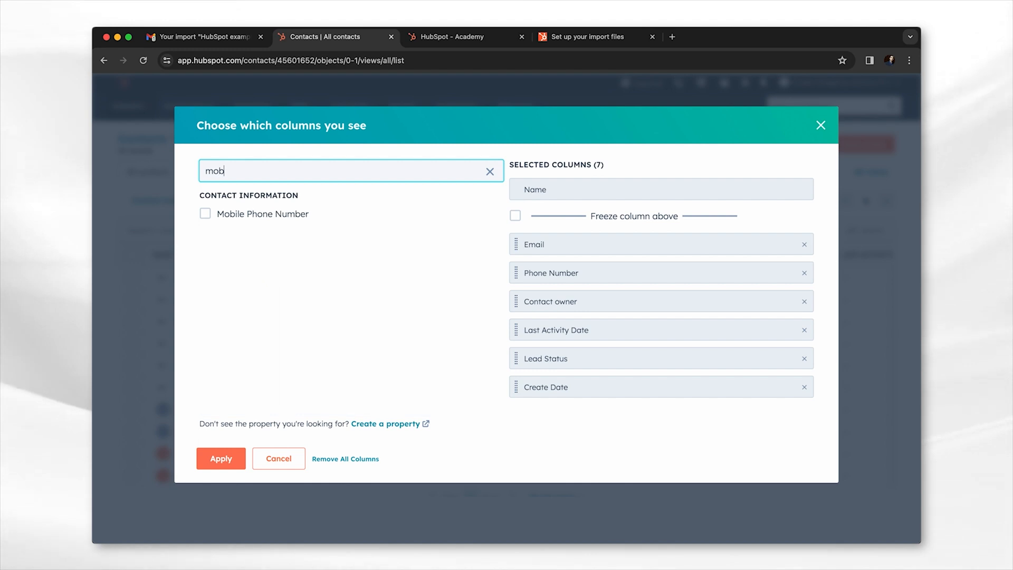
left_click(206, 214)
left_click(221, 459)
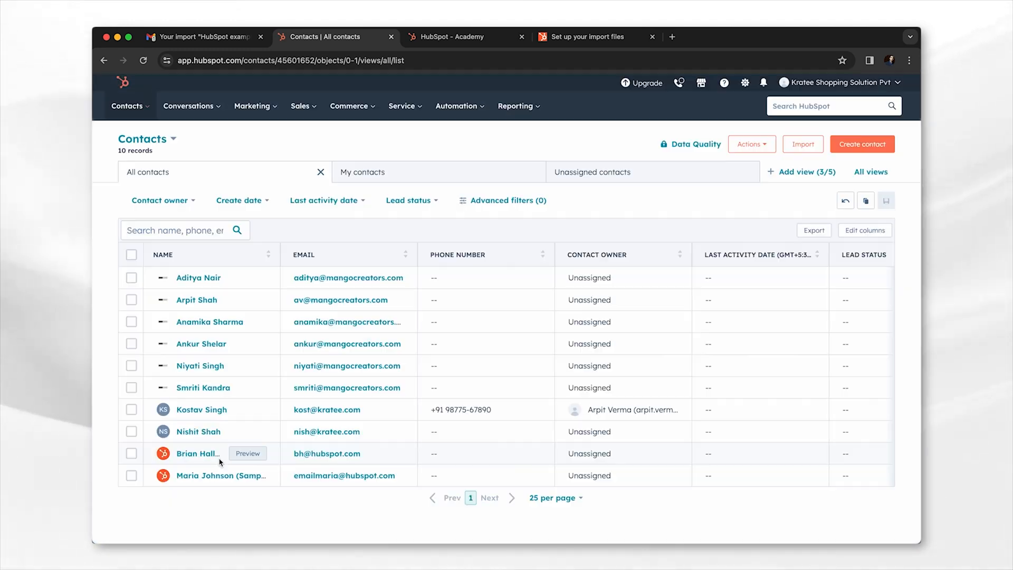
- Scroll across to check the mobile numbers, then open the first contact's record
scroll(721, 435, "right", 5)
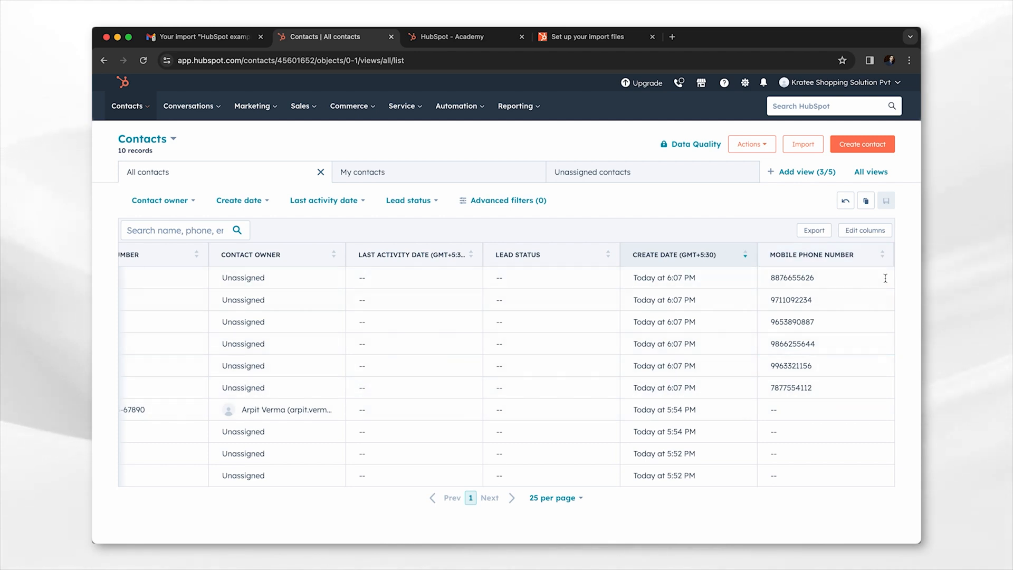
scroll(641, 341, "left", 7)
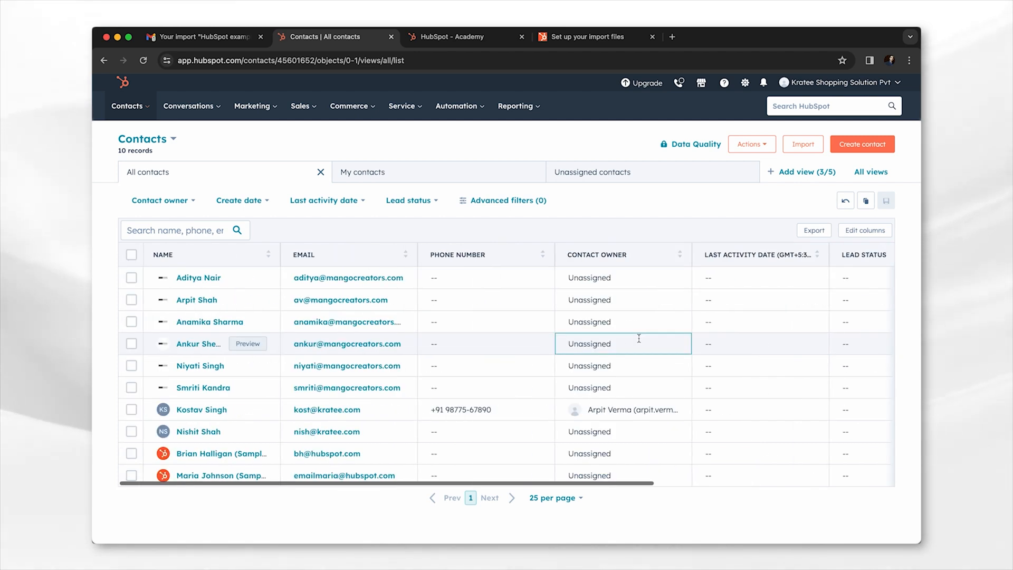
left_click(196, 279)
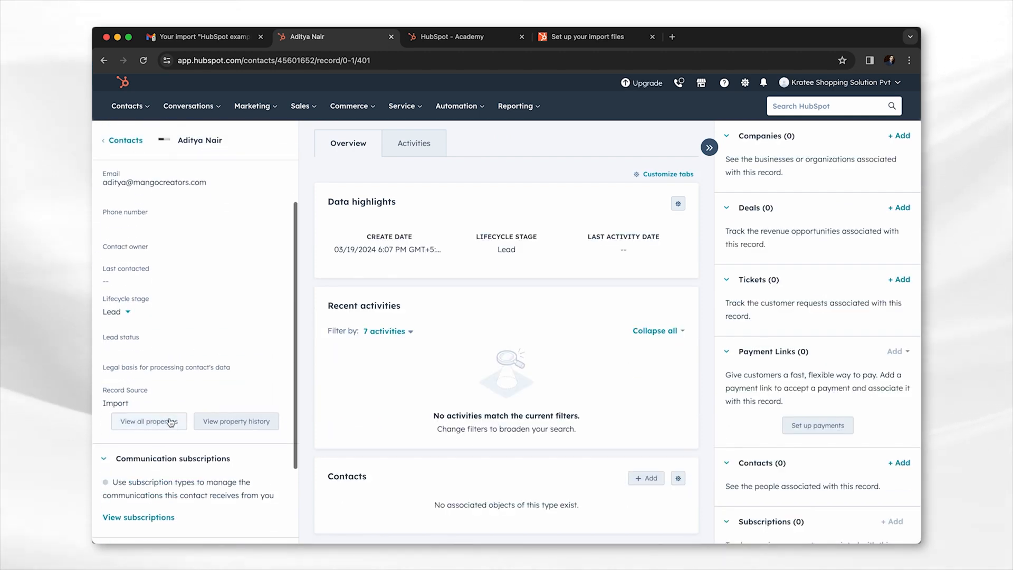
- Copy the contact's mobile phone number from View all properties, then return to his record
left_click(164, 423)
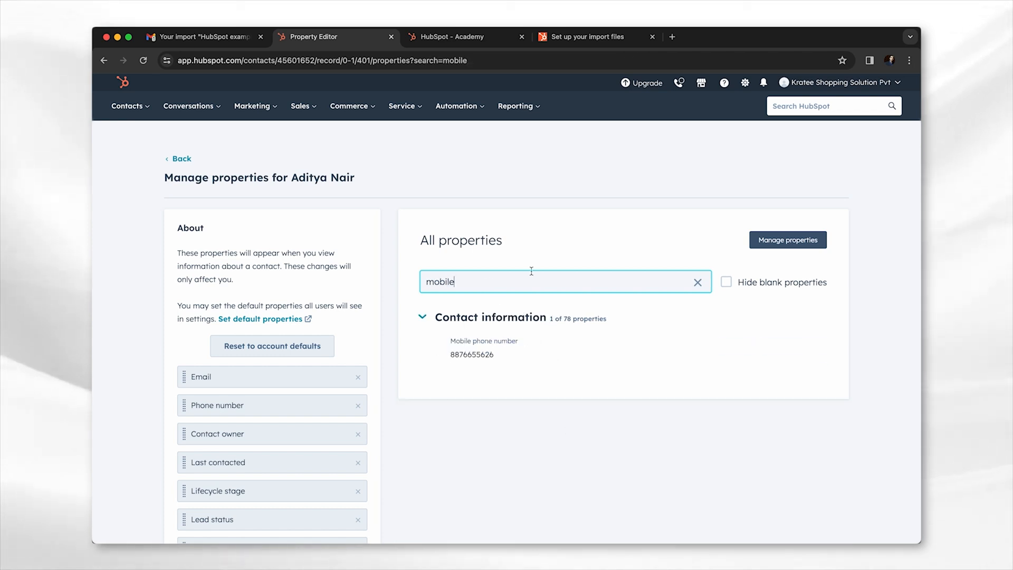
left_click(472, 355)
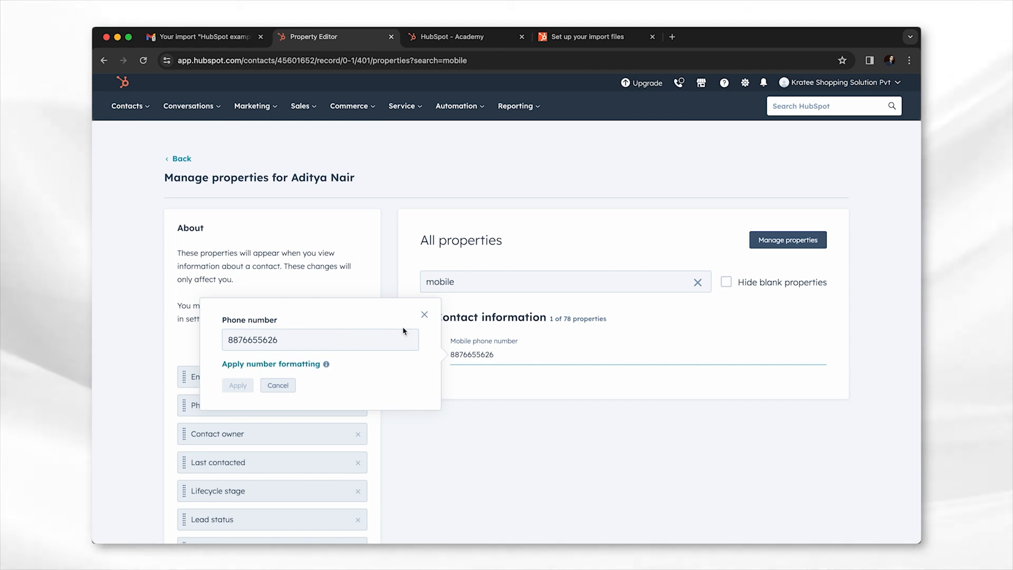
left_click(334, 346)
double_click(281, 340)
key("super+c")
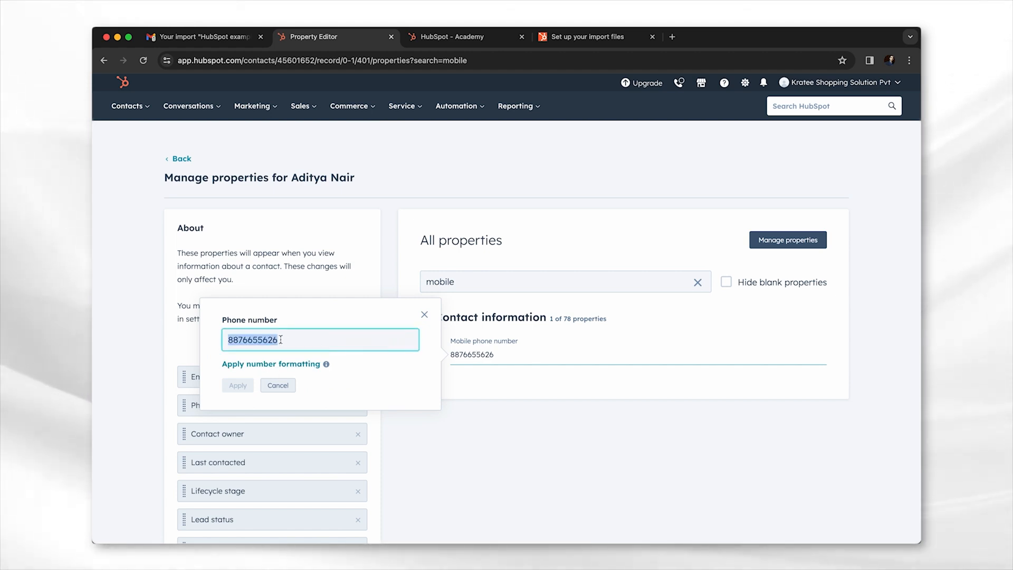
left_click(278, 385)
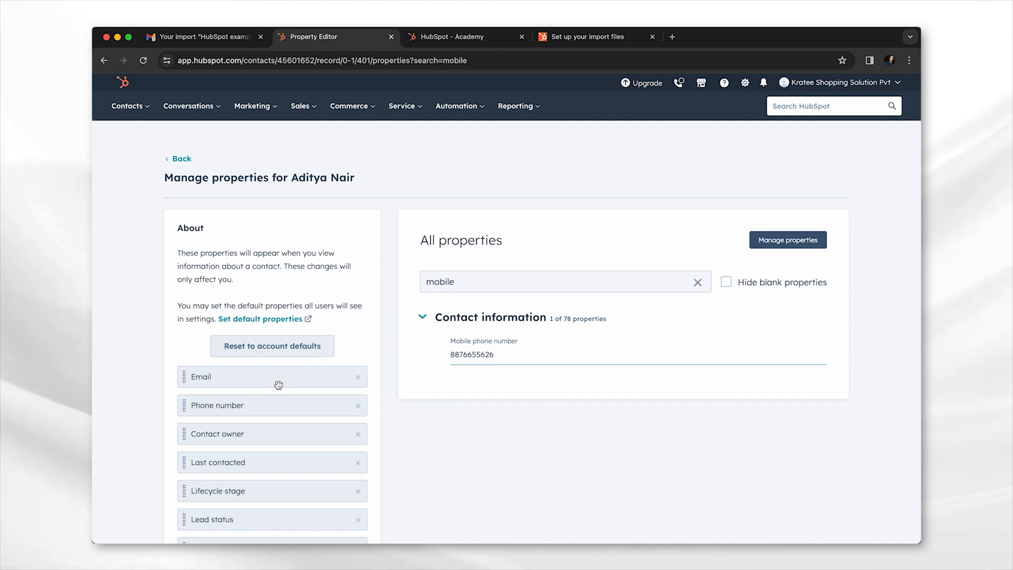
left_click(104, 61)
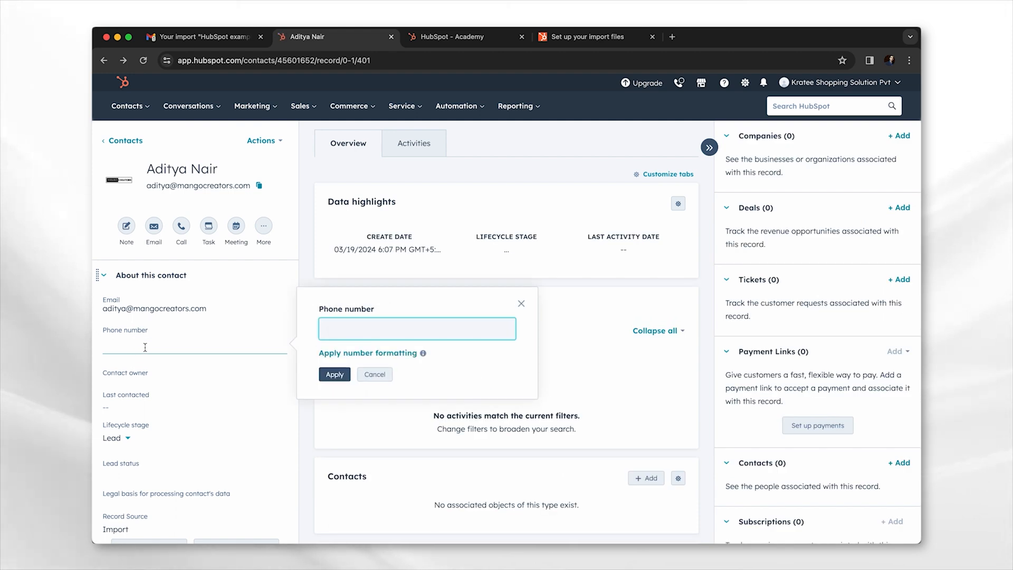
- Enter the mobile number as a +91-formatted Phone number, save it, and return to the contacts list
key("super+v")
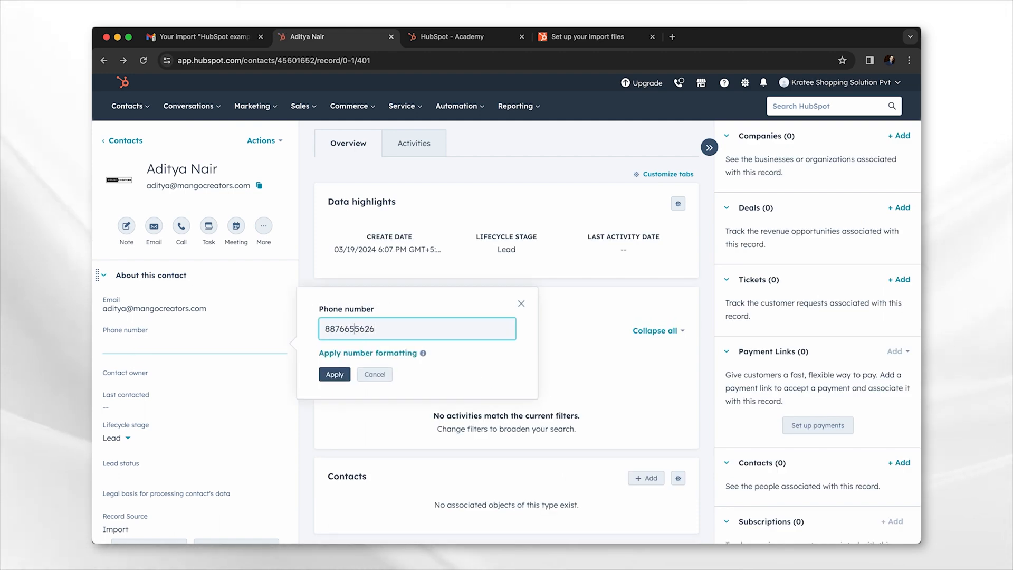
type("+91")
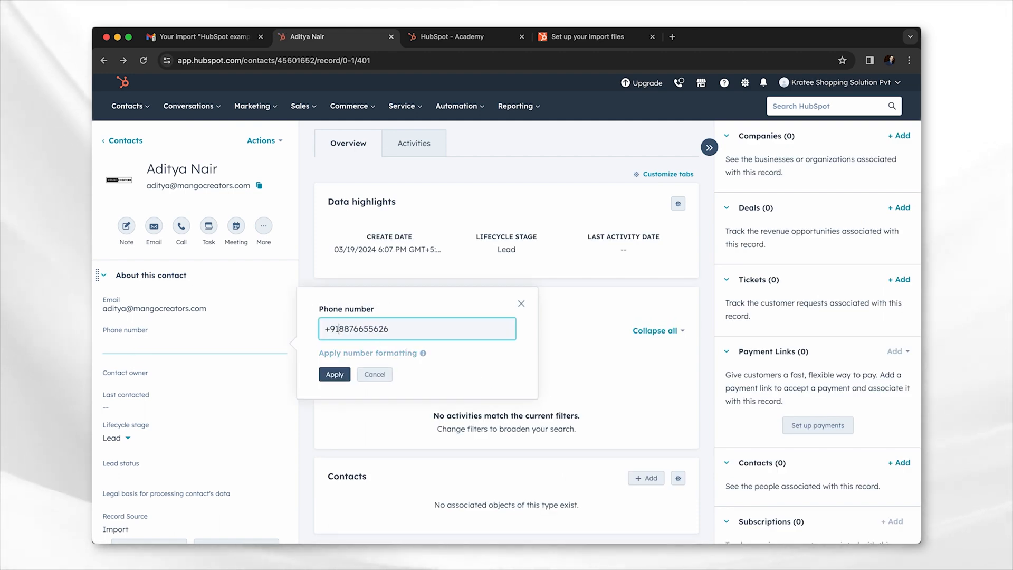
left_click(351, 353)
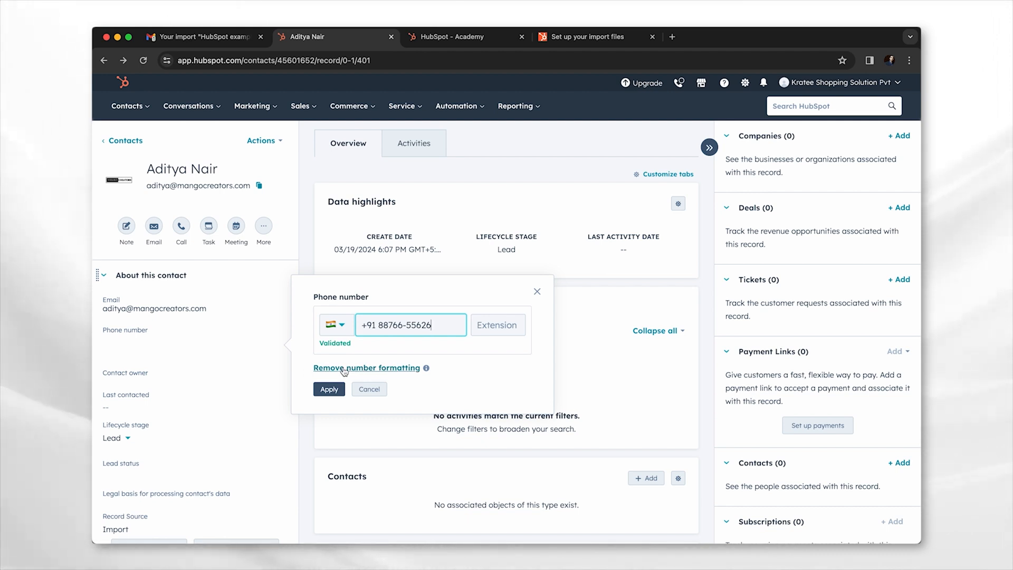
left_click(329, 389)
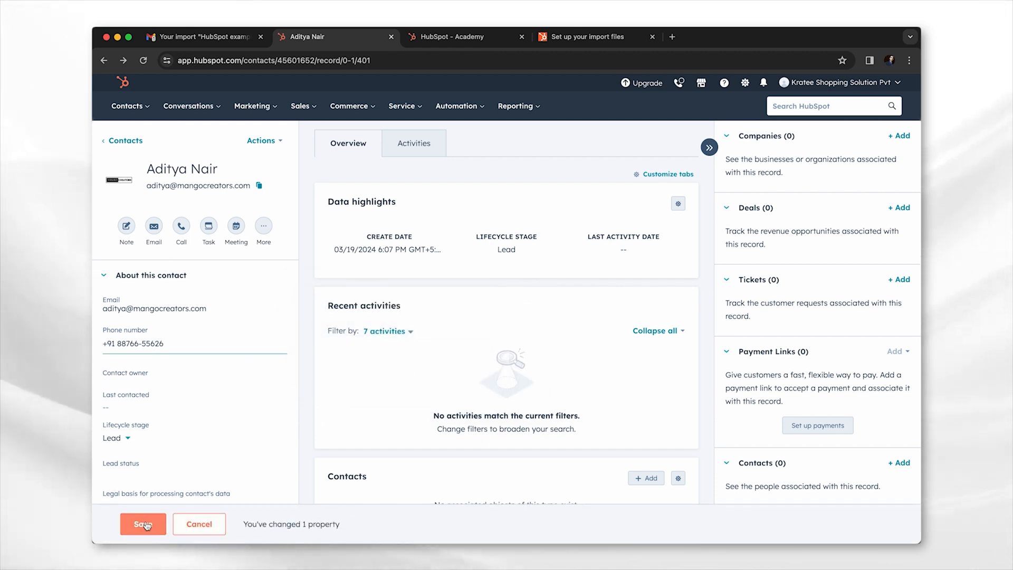
left_click(155, 522)
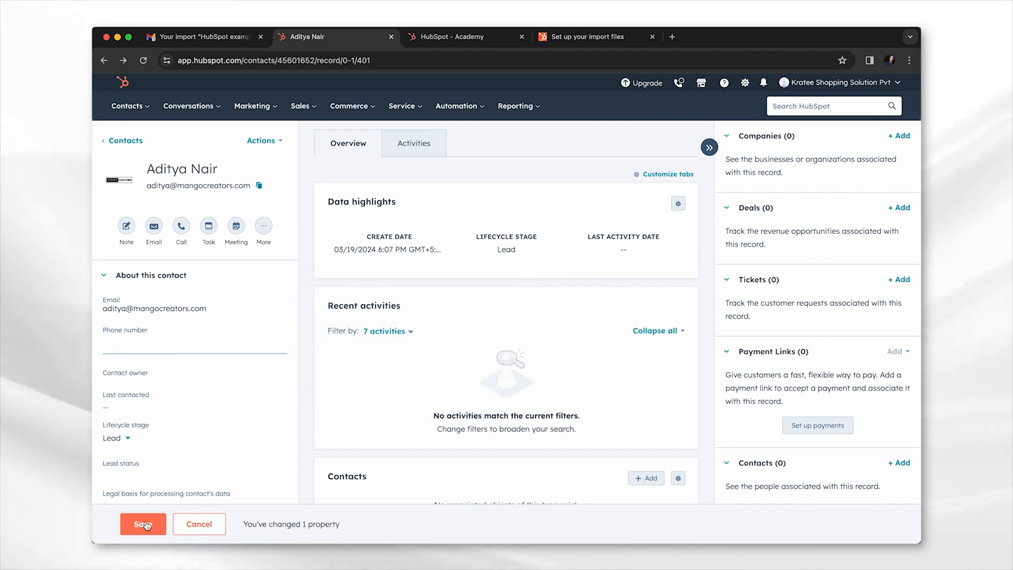
left_click(126, 140)
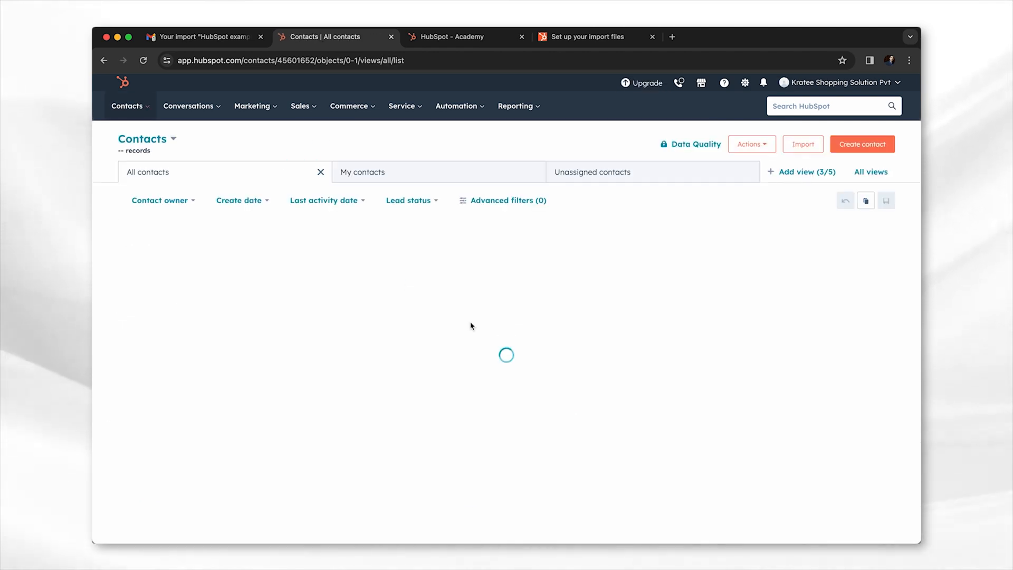
scroll(739, 338, "right", 10)
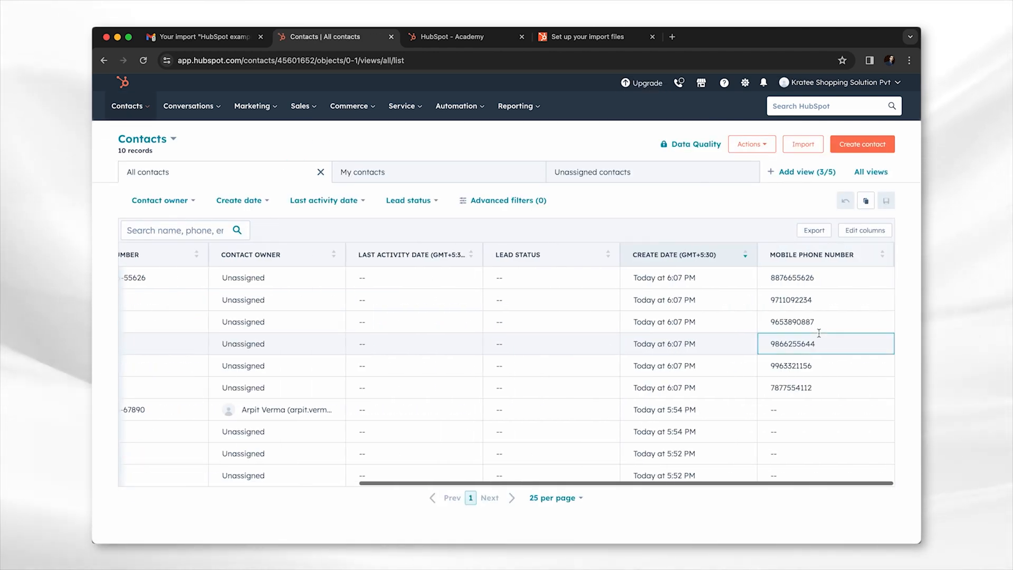
scroll(818, 332, "left", 10)
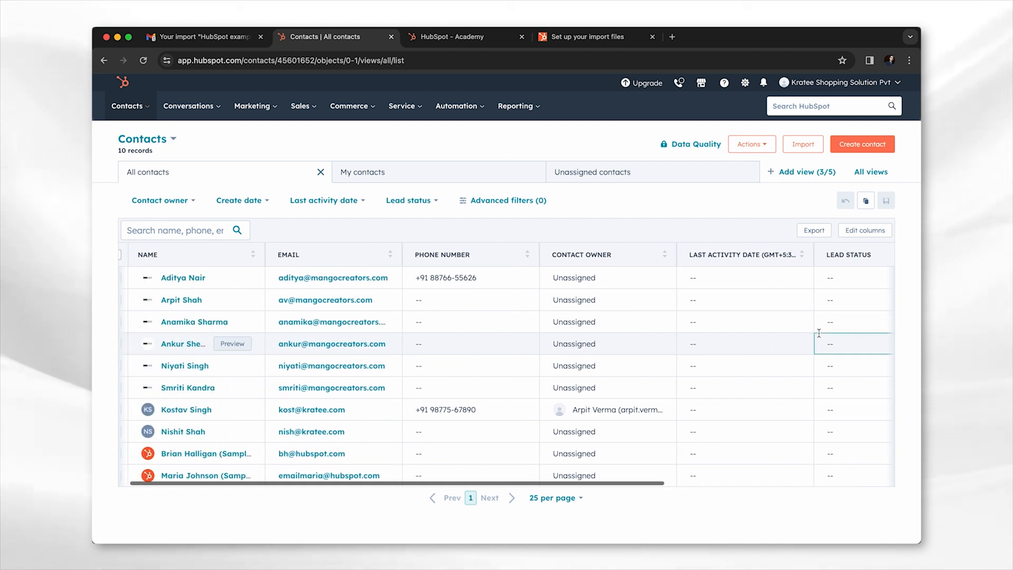
scroll(818, 333, "left", 1)
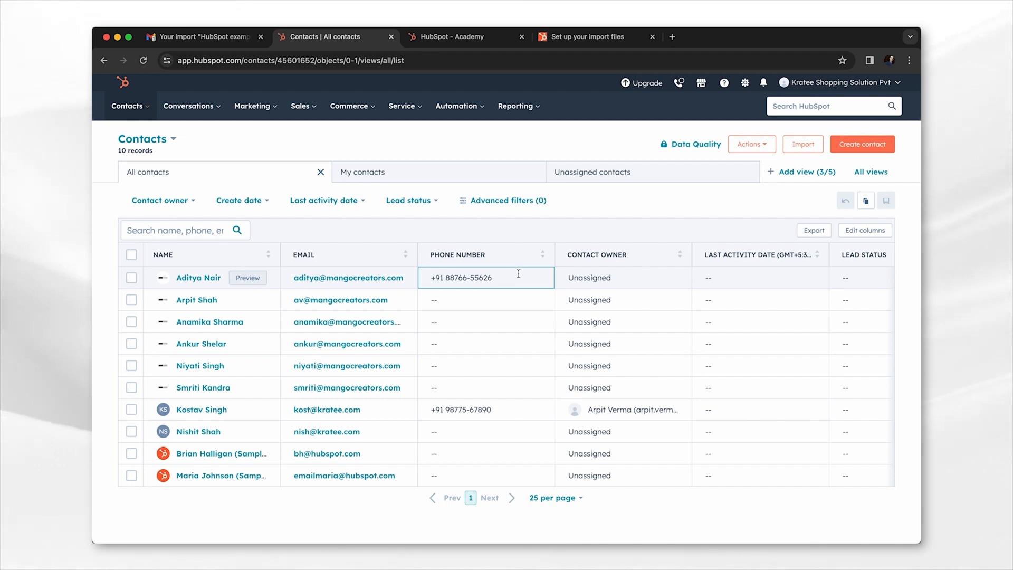
scroll(518, 273, "right", 6)
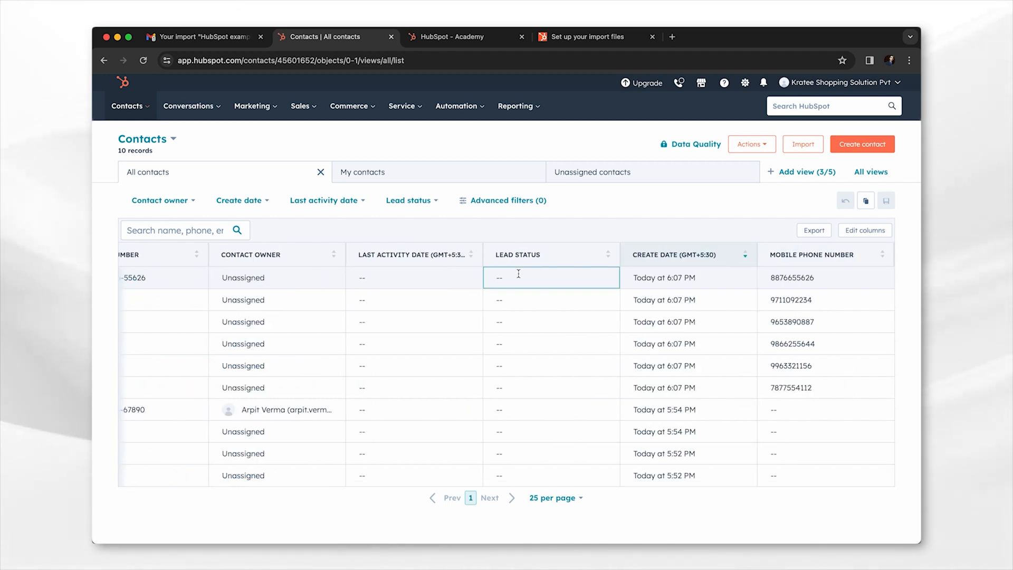